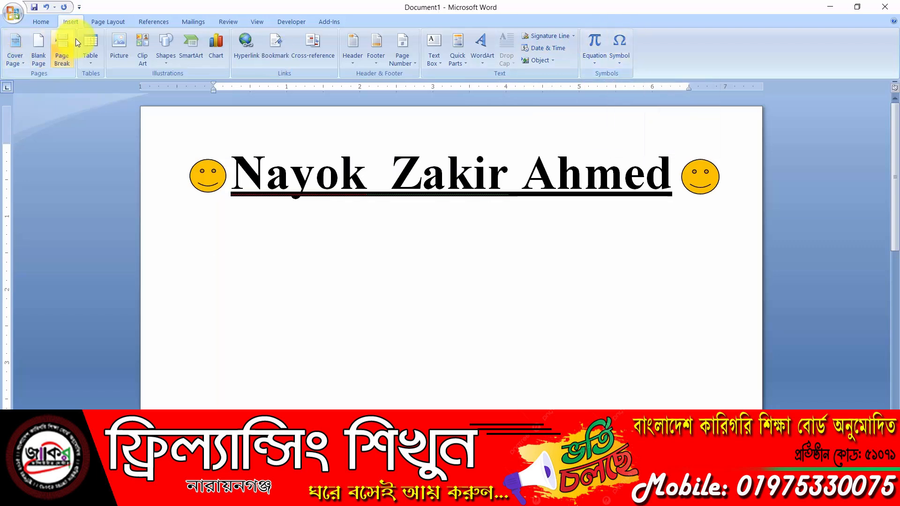
# Select the word Zakir and browse its font colour choices without applying one
pyautogui.click(119, 22)
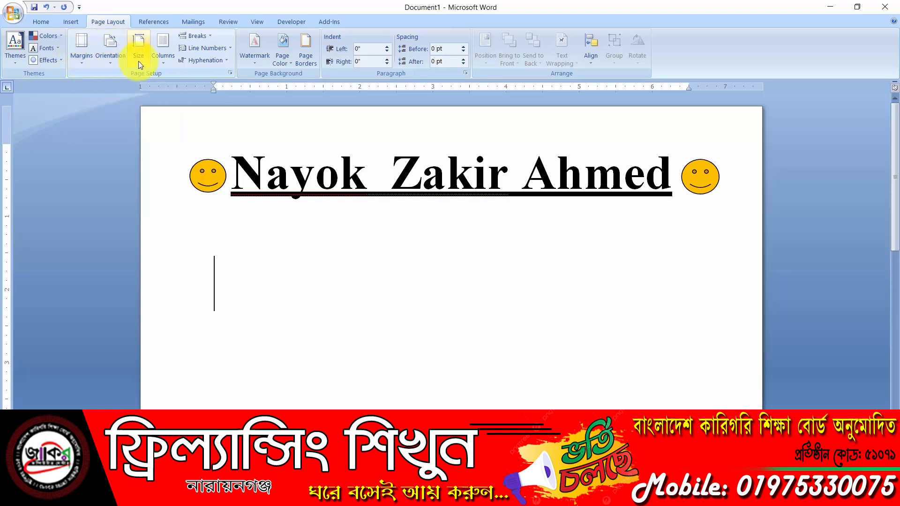
pyautogui.click(66, 22)
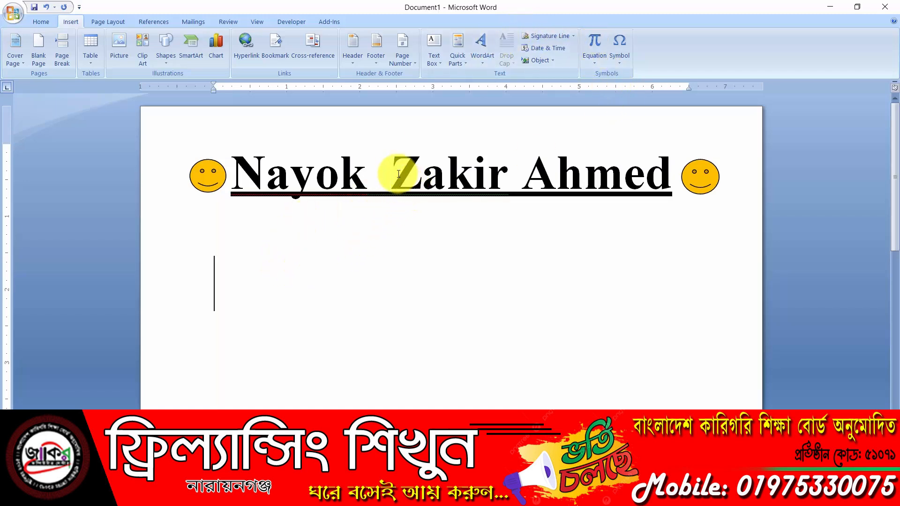
pyautogui.moveTo(397, 172); pyautogui.dragTo(502, 176)
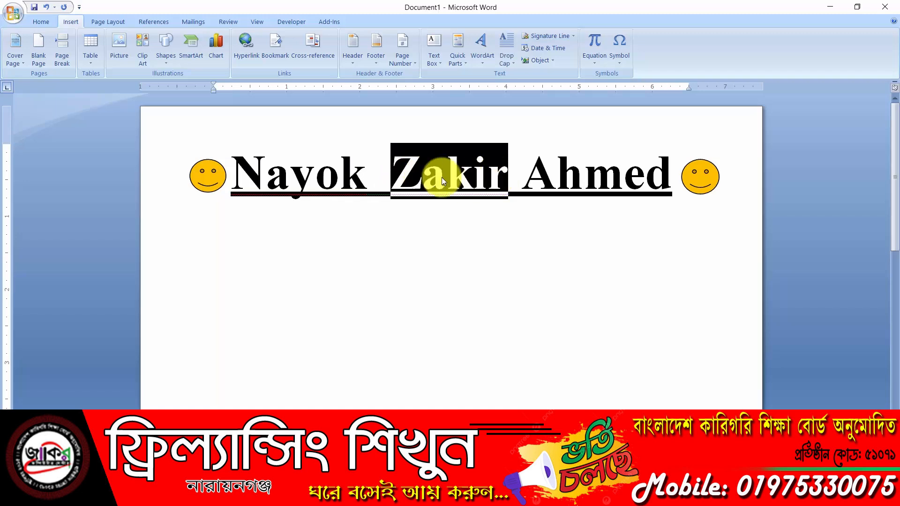
pyautogui.click(441, 245)
pyautogui.moveTo(399, 178); pyautogui.dragTo(506, 176)
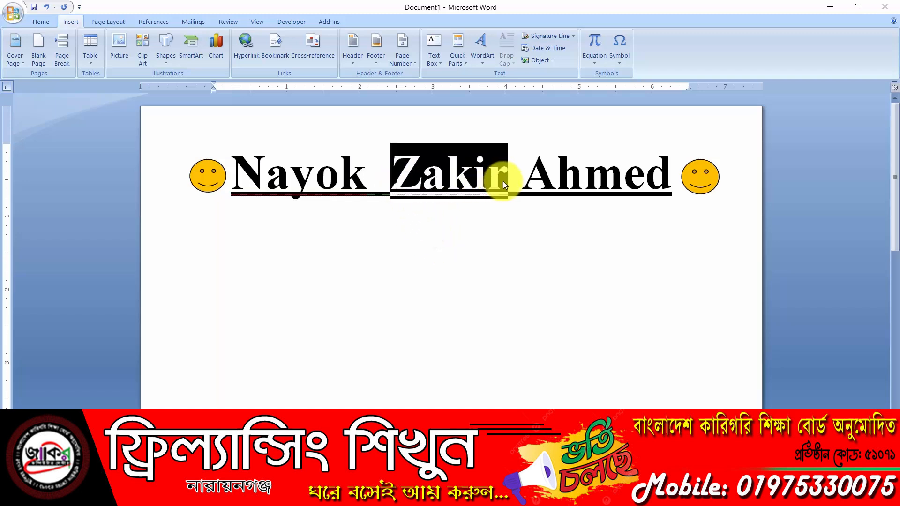
pyautogui.click(41, 21)
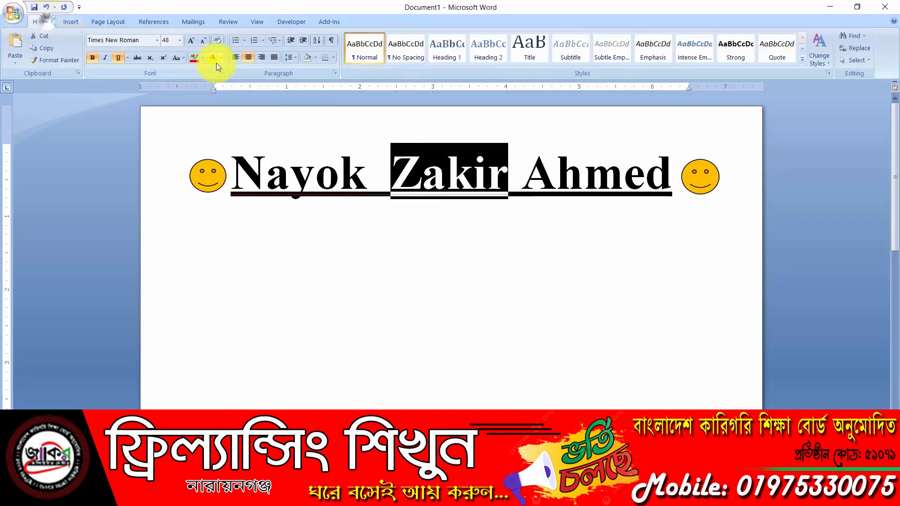
pyautogui.click(222, 60)
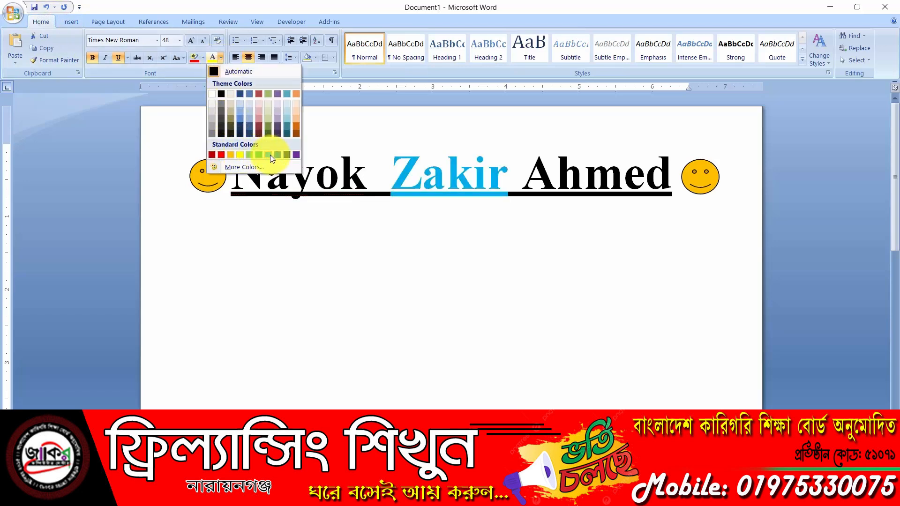
pyautogui.click(460, 206)
pyautogui.click(434, 233)
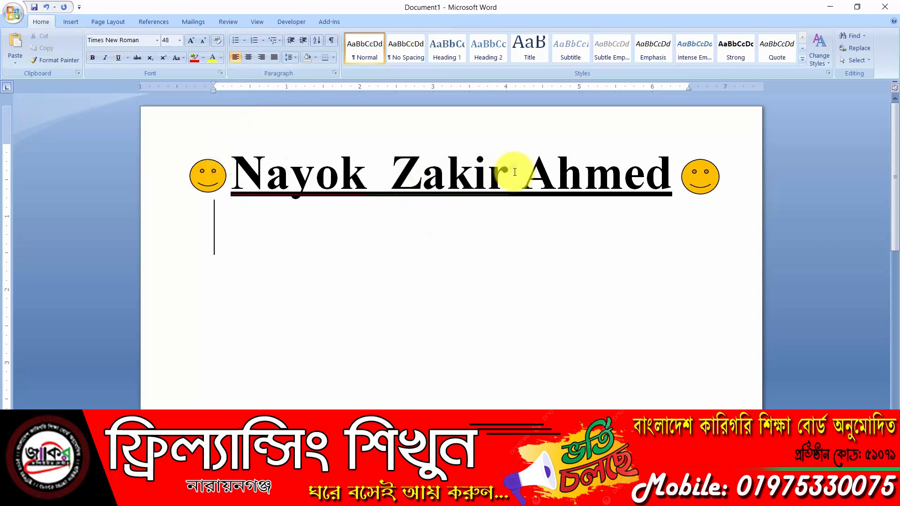
pyautogui.moveTo(512, 171); pyautogui.dragTo(374, 173)
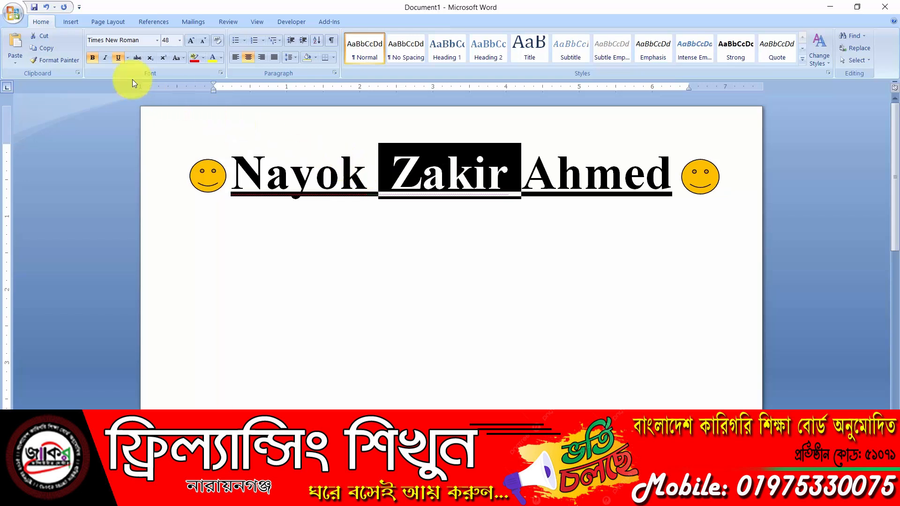
pyautogui.click(73, 21)
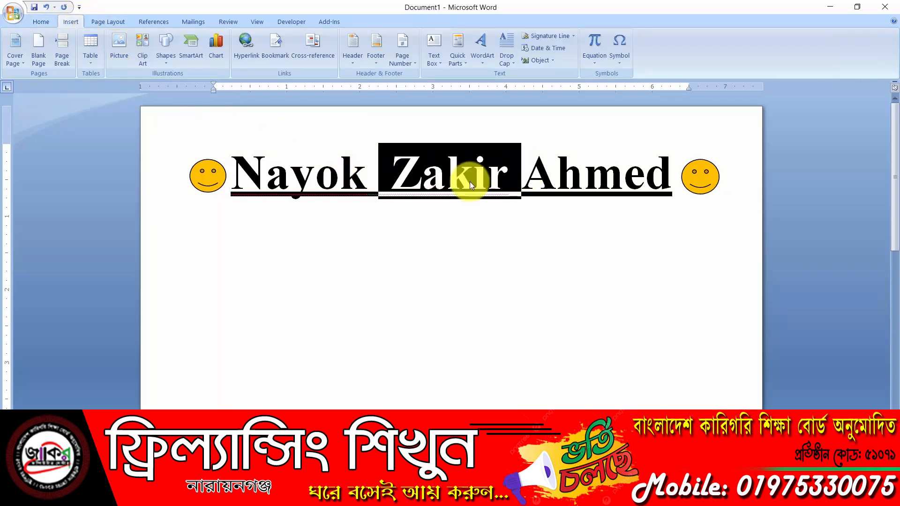
pyautogui.click(429, 228)
pyautogui.click(233, 171)
pyautogui.moveTo(313, 168); pyautogui.dragTo(612, 177)
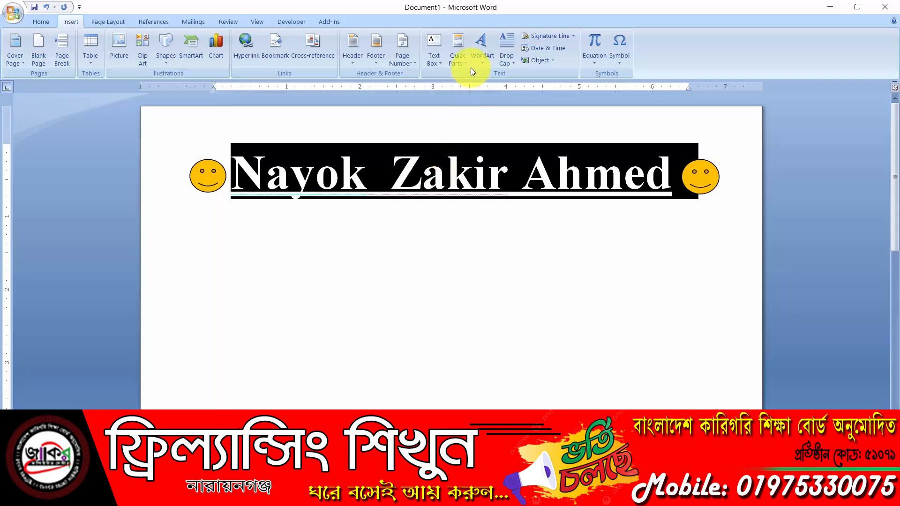
pyautogui.click(482, 41)
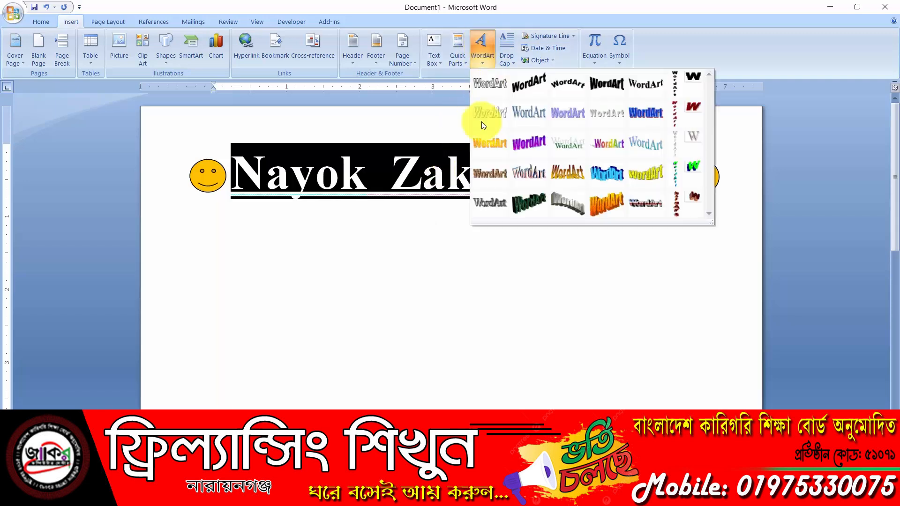
pyautogui.click(407, 306)
pyautogui.click(291, 210)
pyautogui.moveTo(233, 178); pyautogui.dragTo(623, 171)
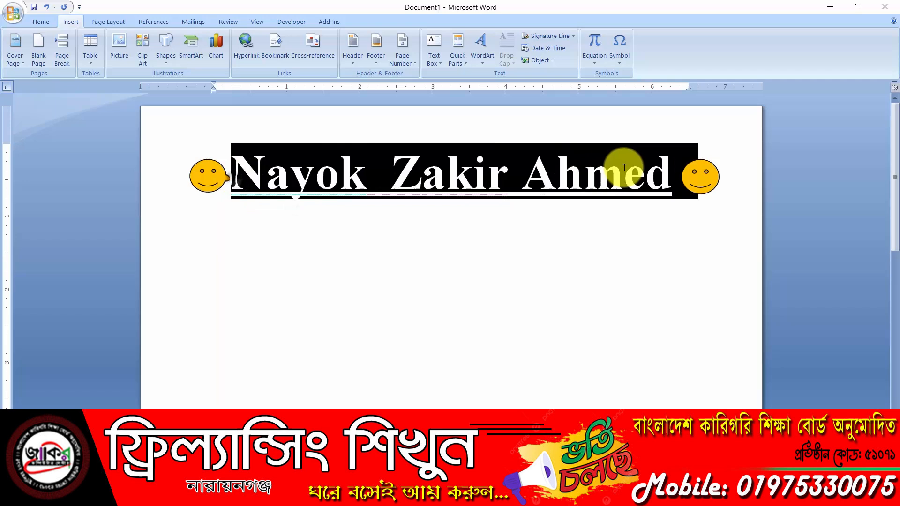
pyautogui.click(485, 44)
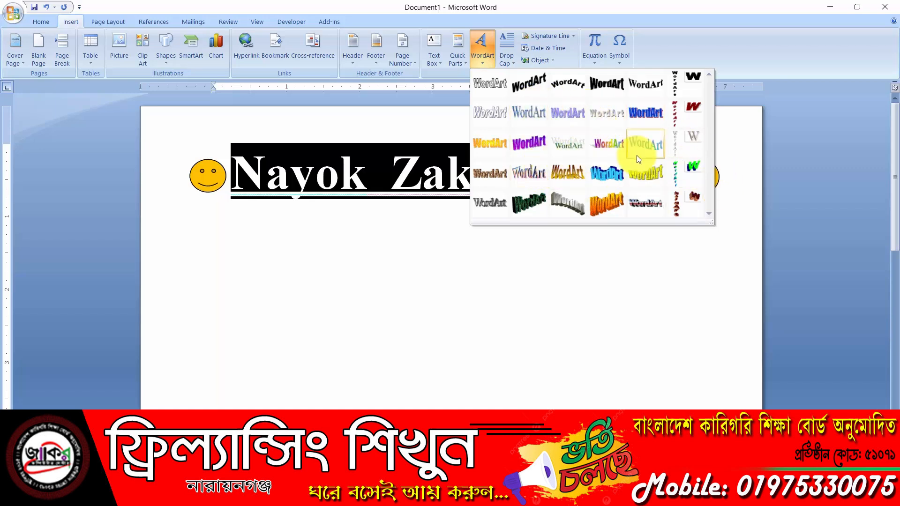
# Apply a WordArt style to the heading and try the fonts Minion Pro Cond and Microsoft Tai Le
pyautogui.click(610, 144)
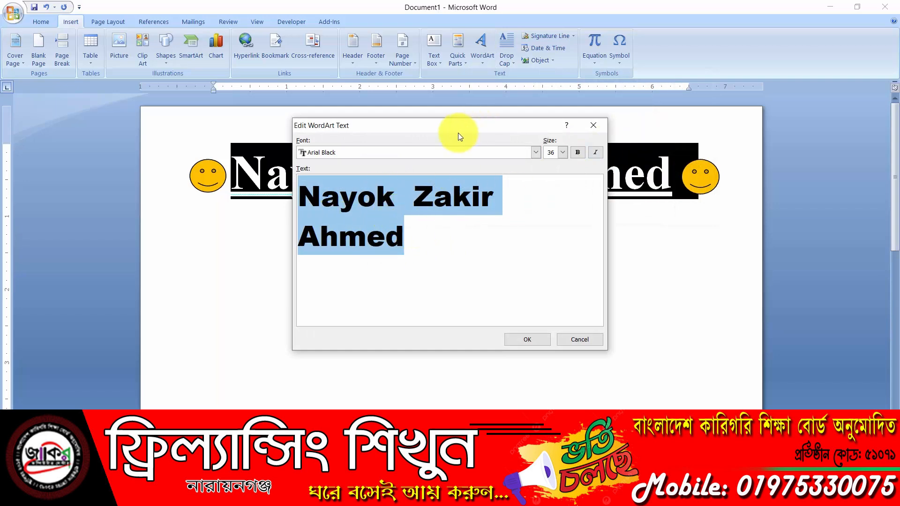
pyautogui.moveTo(457, 133); pyautogui.dragTo(418, 237)
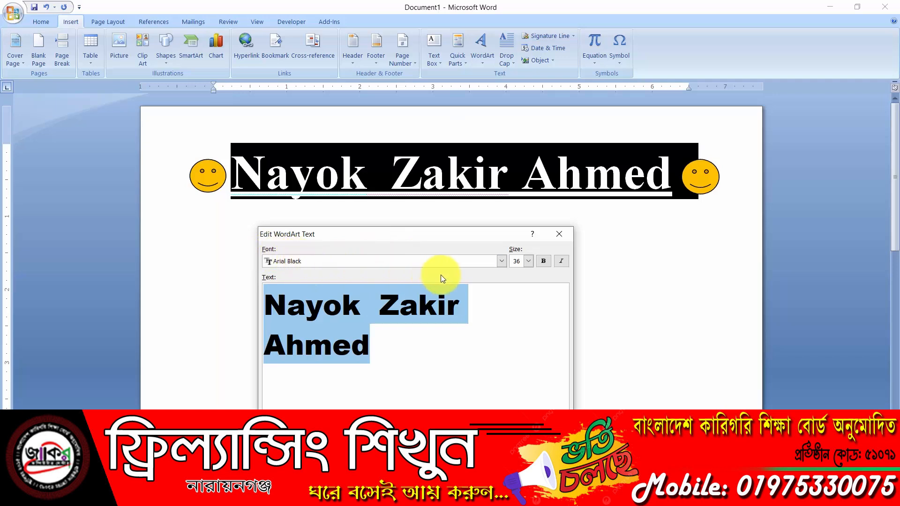
pyautogui.click(502, 260)
pyautogui.moveTo(499, 286); pyautogui.dragTo(501, 298)
pyautogui.click(349, 293)
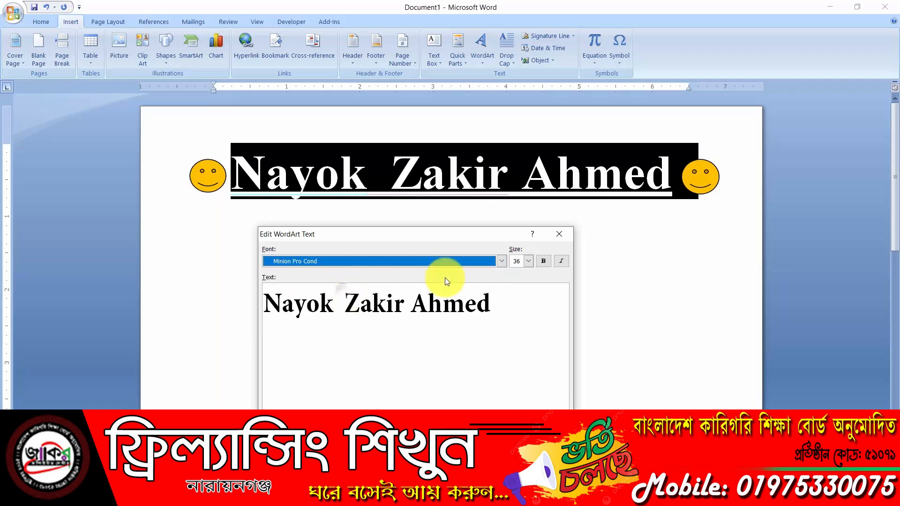
pyautogui.click(501, 261)
pyautogui.scroll(2, 379, 294)
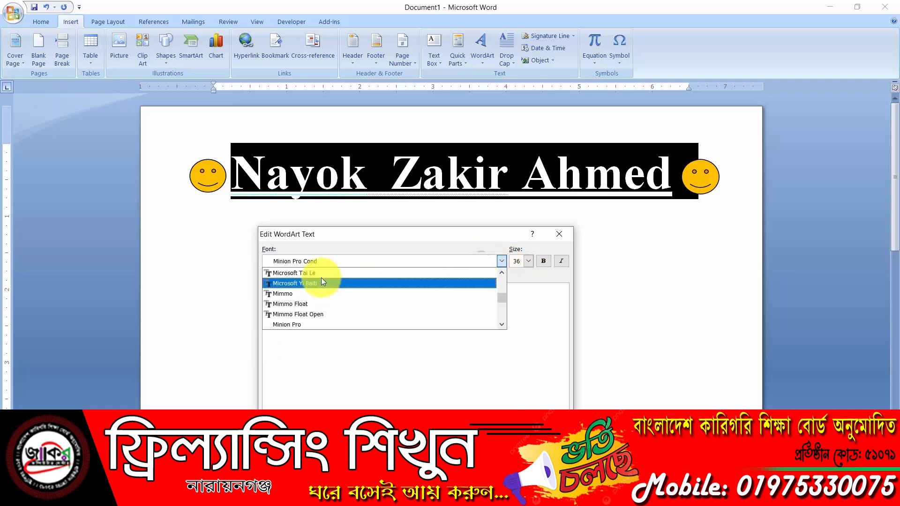
pyautogui.click(324, 281)
# Set the WordArt text to Matura MT Script Capitals at size 44 and confirm
pyautogui.click(502, 262)
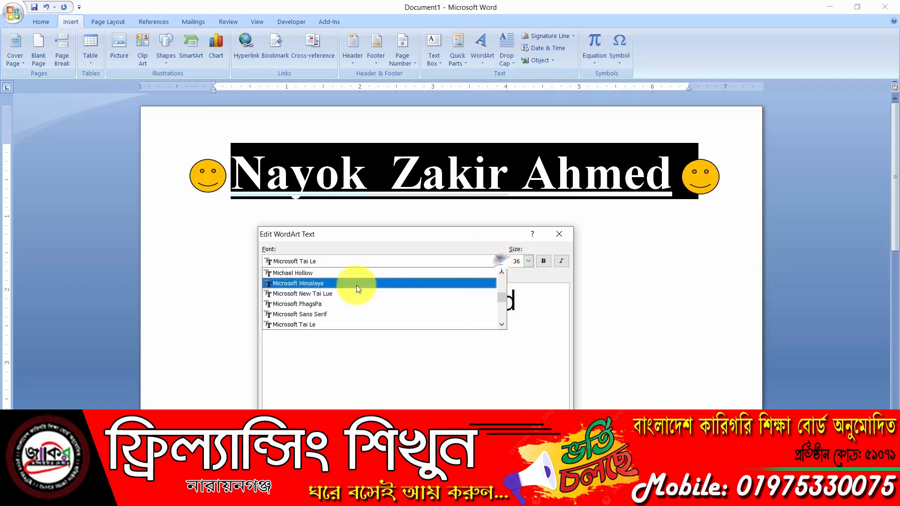
pyautogui.click(311, 273)
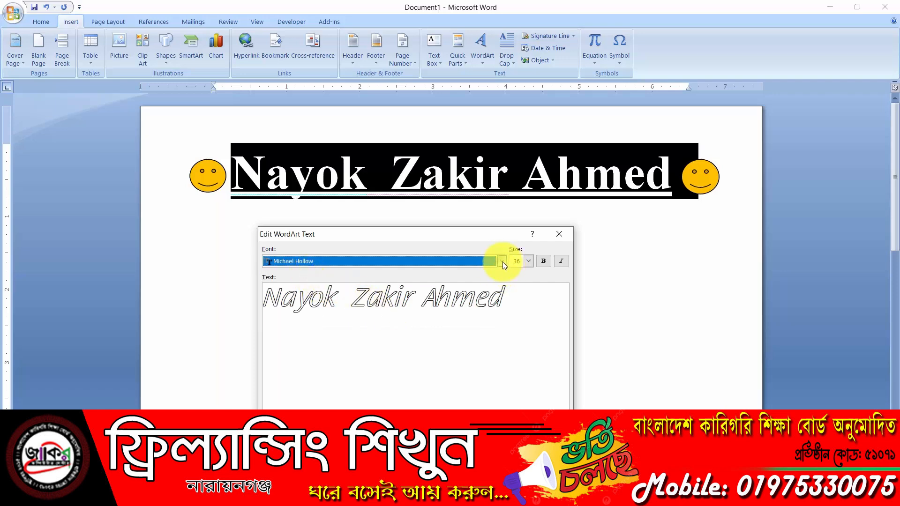
pyautogui.click(503, 262)
pyautogui.click(320, 274)
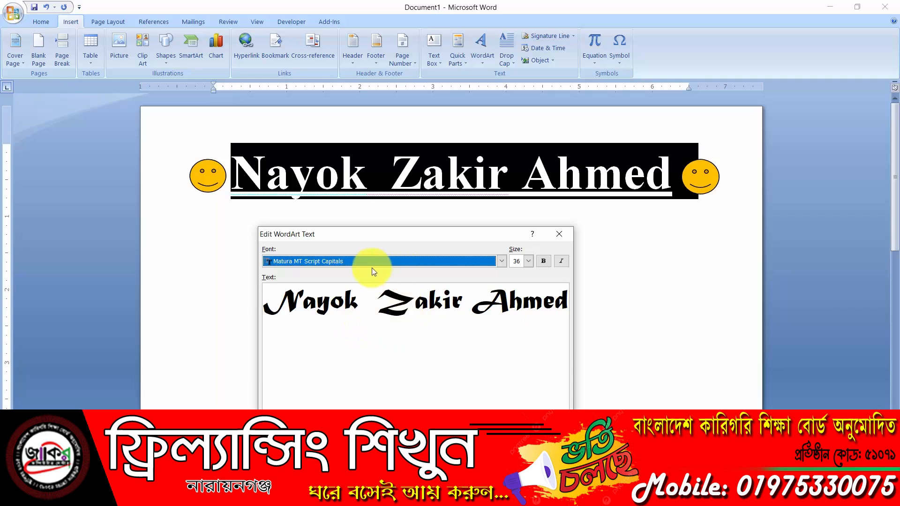
pyautogui.click(529, 261)
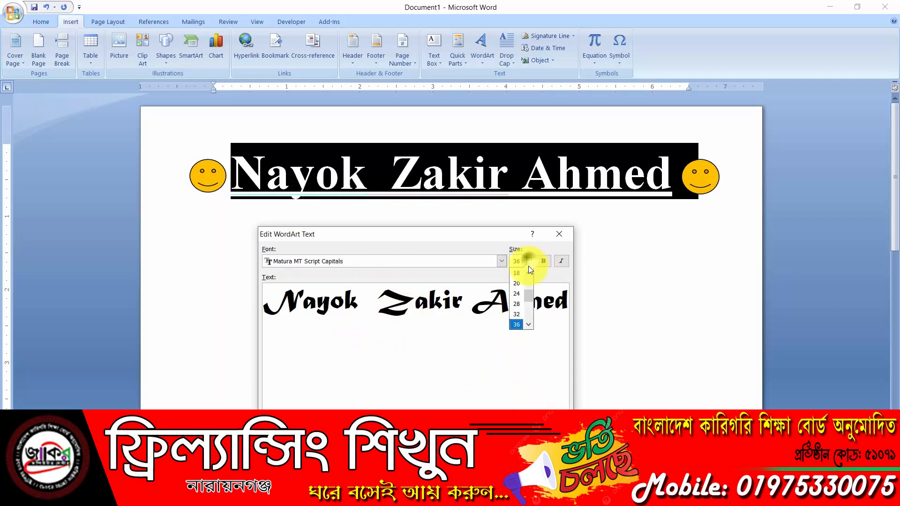
pyautogui.click(518, 318)
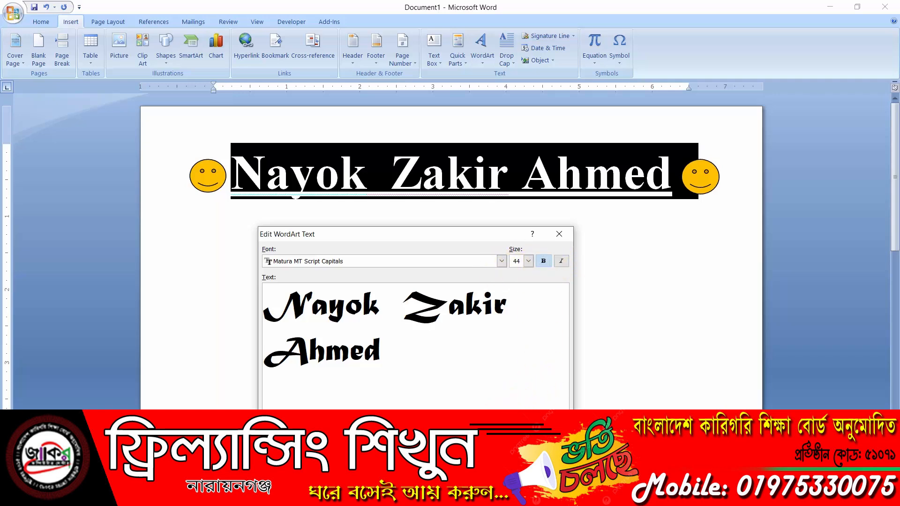
pyautogui.click(490, 426)
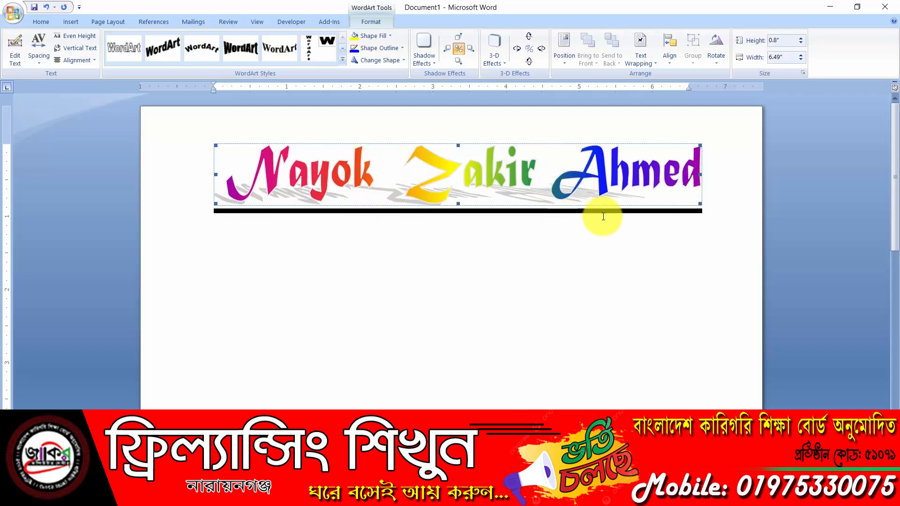
# Type 'ghfgki' on the line below the WordArt heading, then select the WordArt
pyautogui.scroll(-5, 603, 217)
pyautogui.scroll(5, 603, 216)
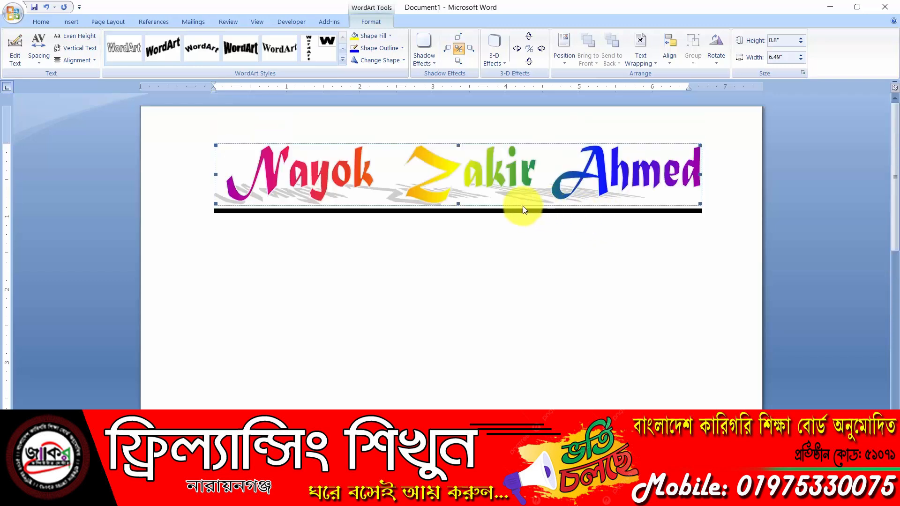
pyautogui.scroll(-4, 476, 197)
pyautogui.scroll(3, 480, 202)
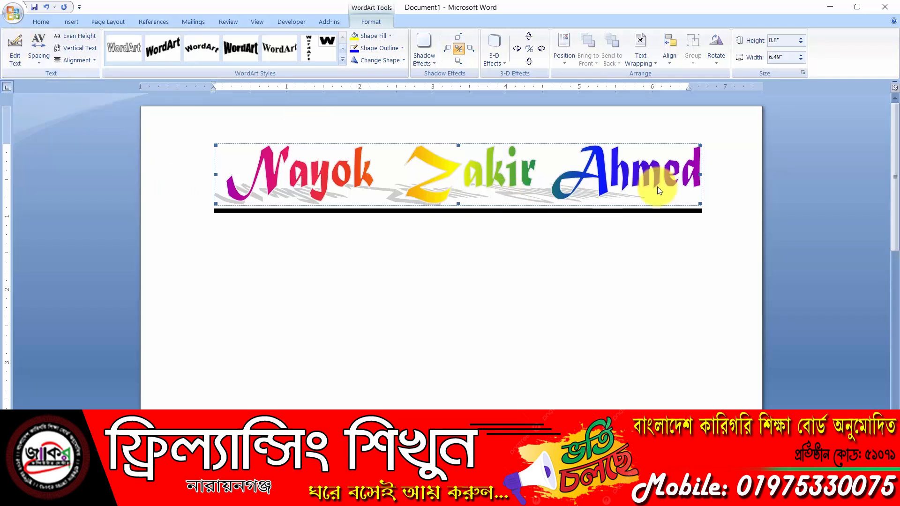
pyautogui.click(249, 323)
pyautogui.write('ghfgh')
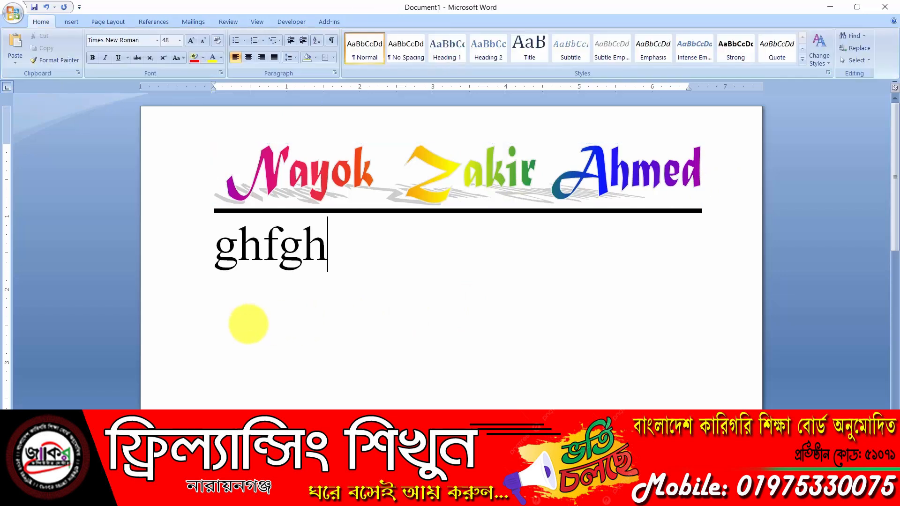
pyautogui.press('BackSpace')
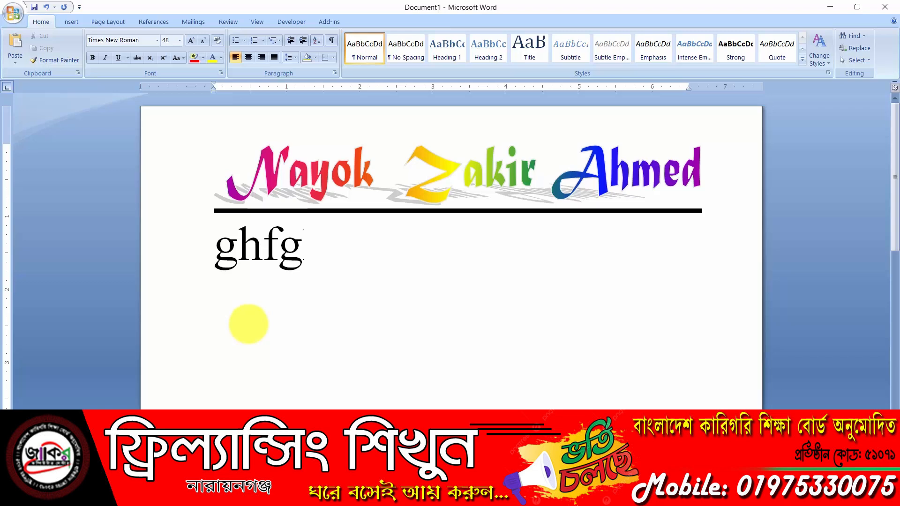
pyautogui.write('ki')
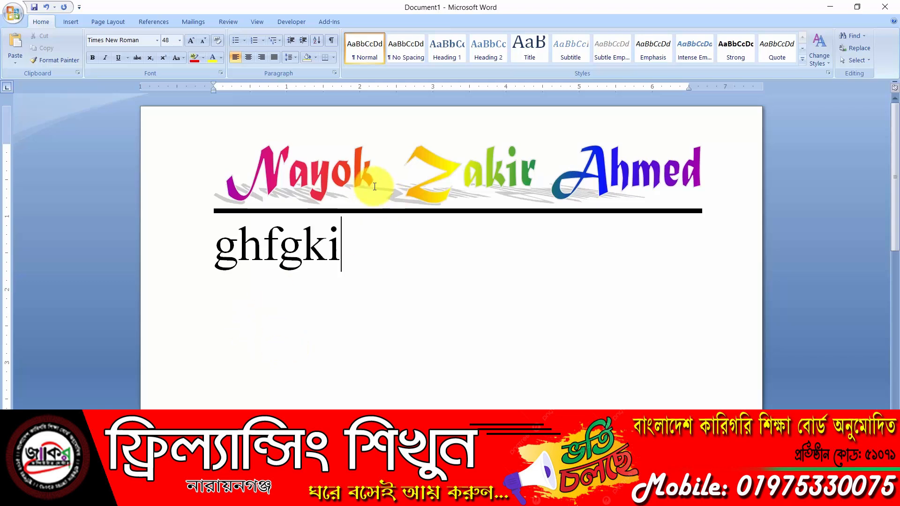
pyautogui.click(476, 167)
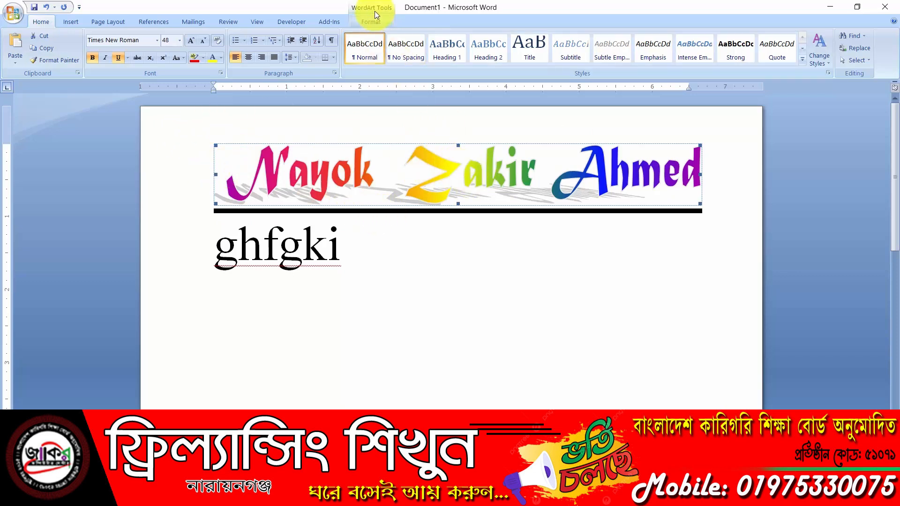
# Append ' computer' after Ahmed in the WordArt text and apply it
pyautogui.click(368, 22)
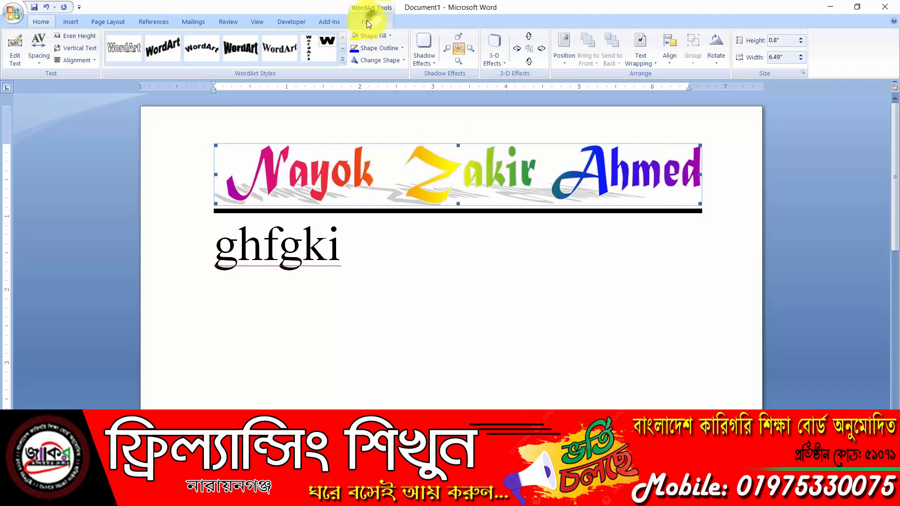
pyautogui.click(18, 42)
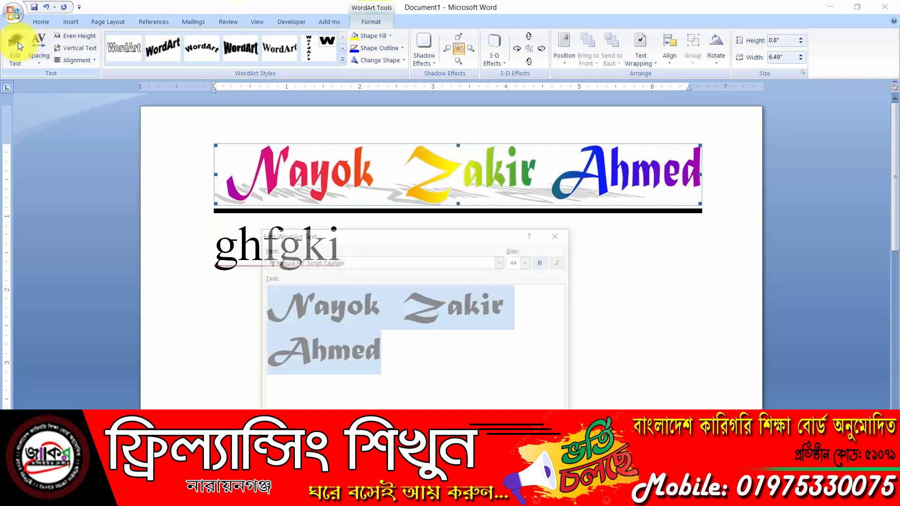
pyautogui.click(399, 355)
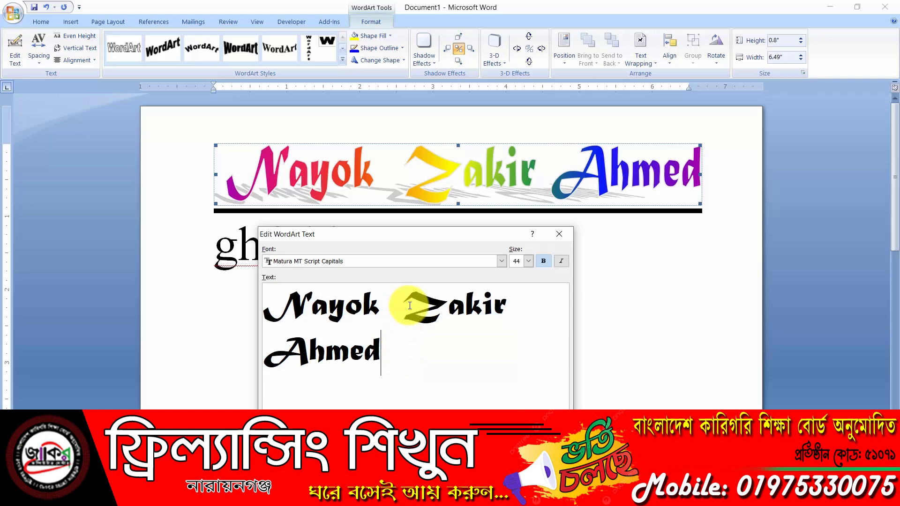
pyautogui.moveTo(402, 302); pyautogui.dragTo(364, 302)
pyautogui.click(386, 358)
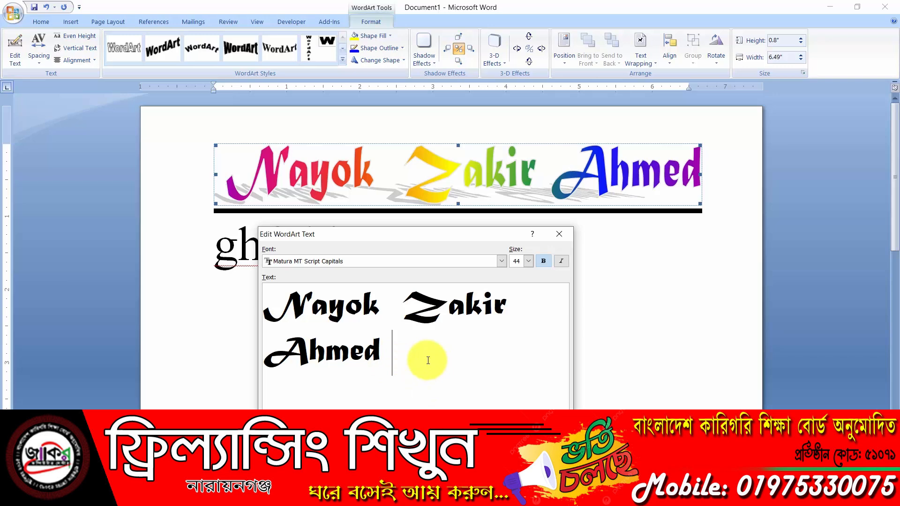
pyautogui.write('co')
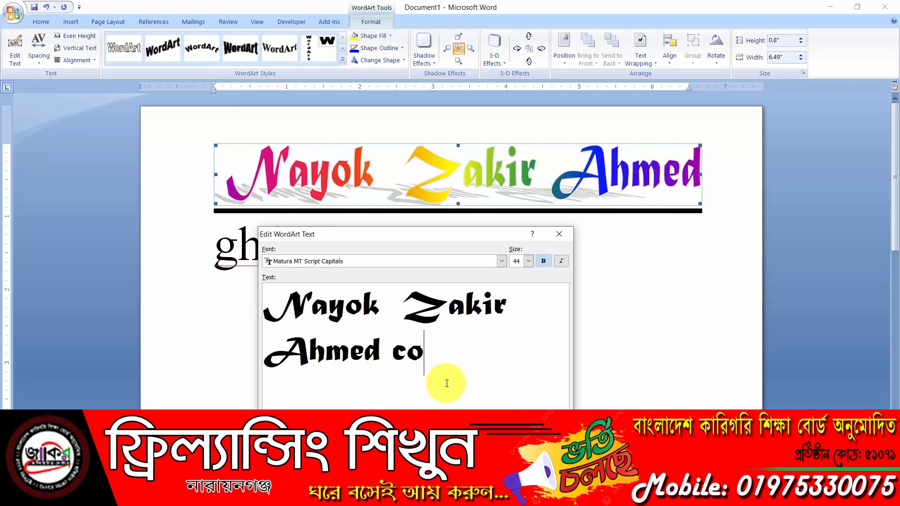
pyautogui.write('mputer')
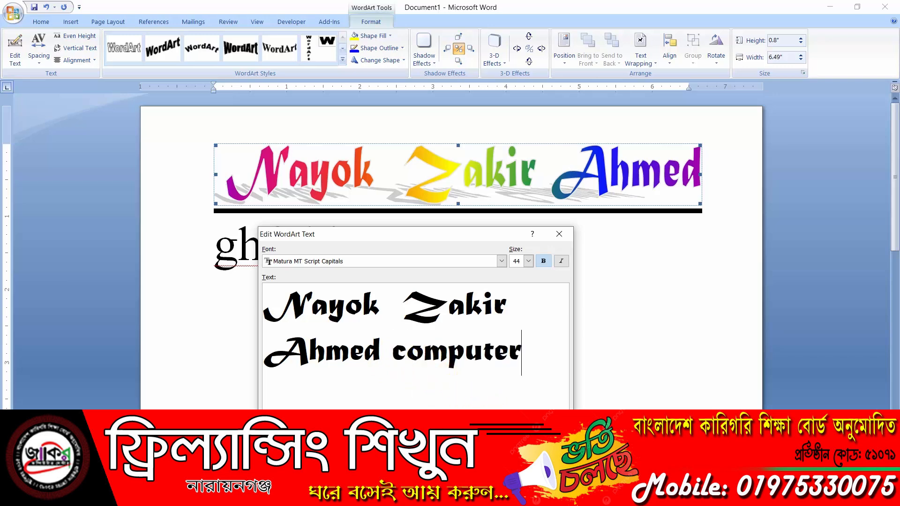
pyautogui.click(491, 433)
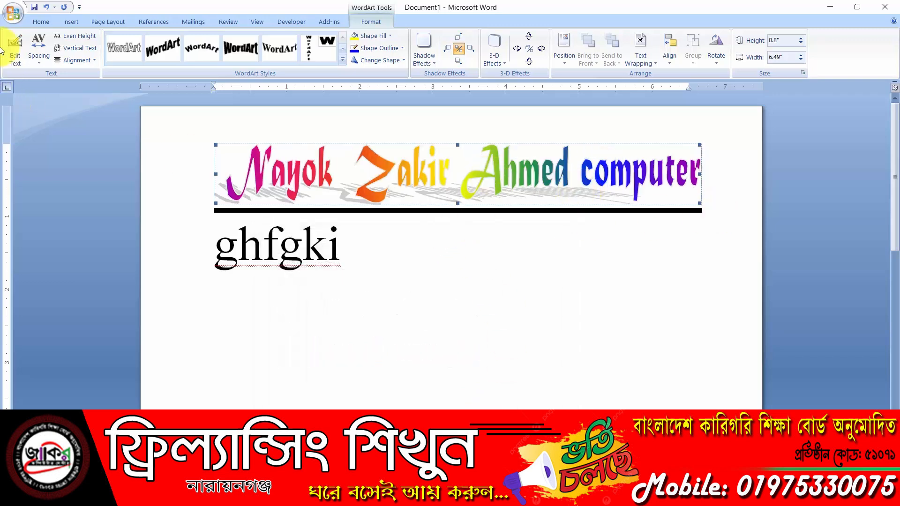
pyautogui.click(19, 47)
pyautogui.click(539, 347)
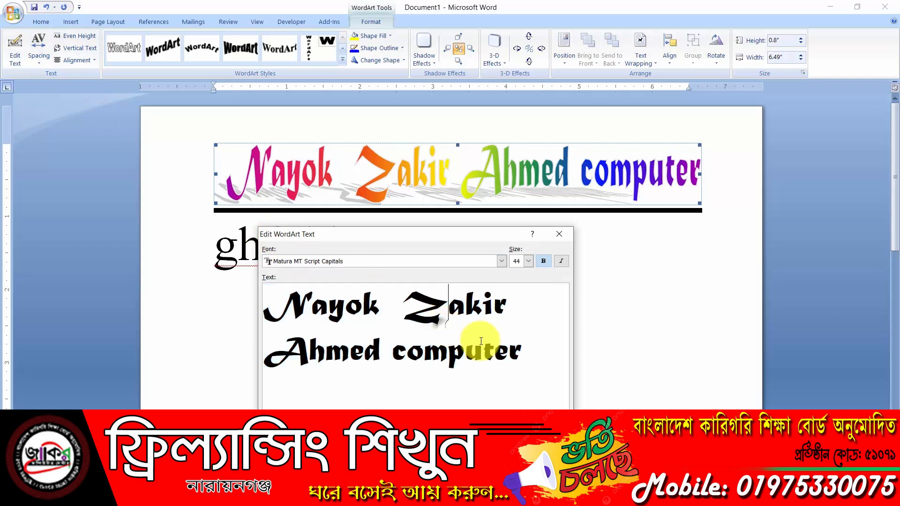
pyautogui.moveTo(527, 352); pyautogui.dragTo(385, 352)
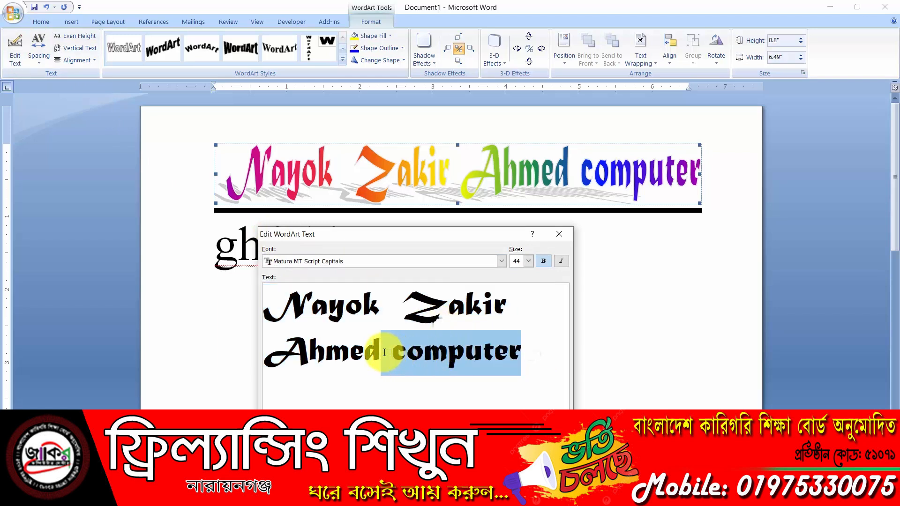
pyautogui.press('Delete')
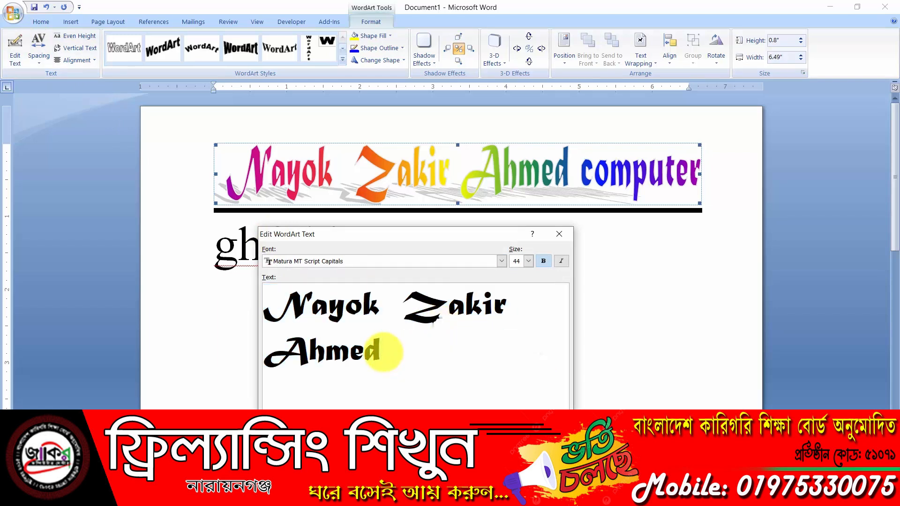
pyautogui.click(488, 435)
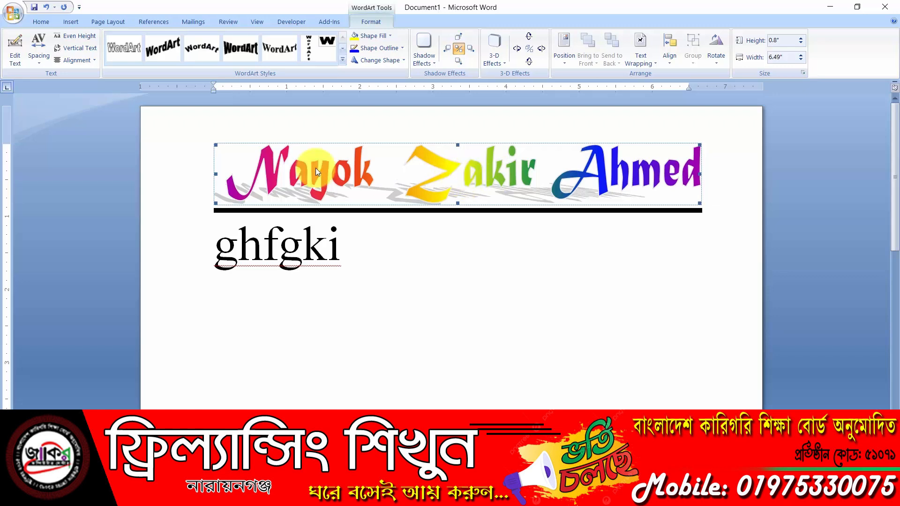
pyautogui.click(40, 60)
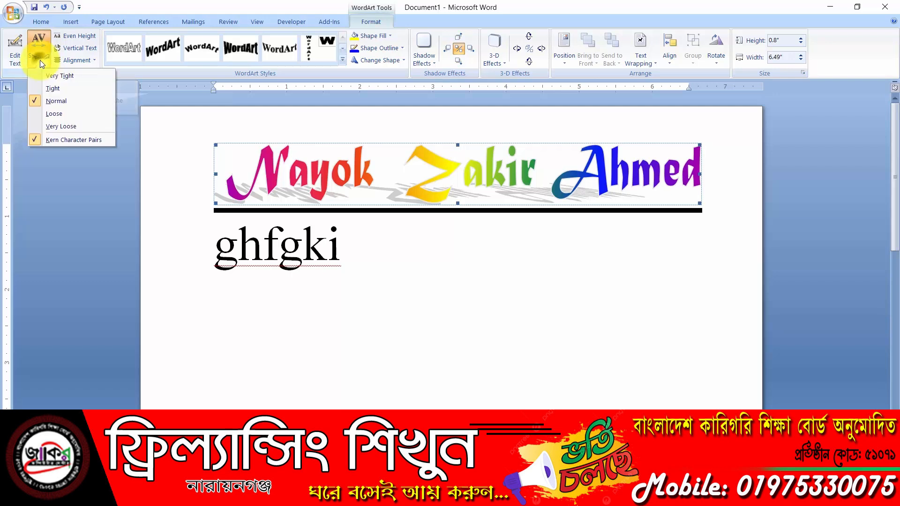
pyautogui.click(69, 112)
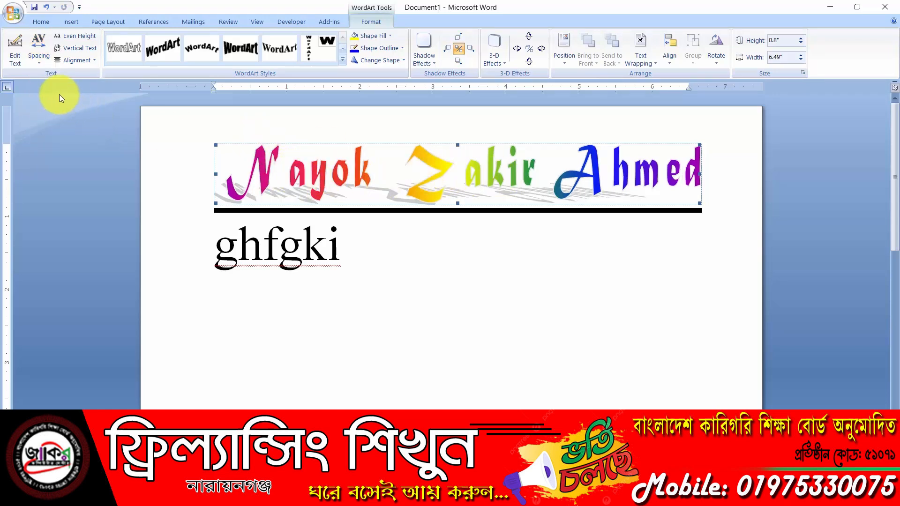
pyautogui.click(38, 60)
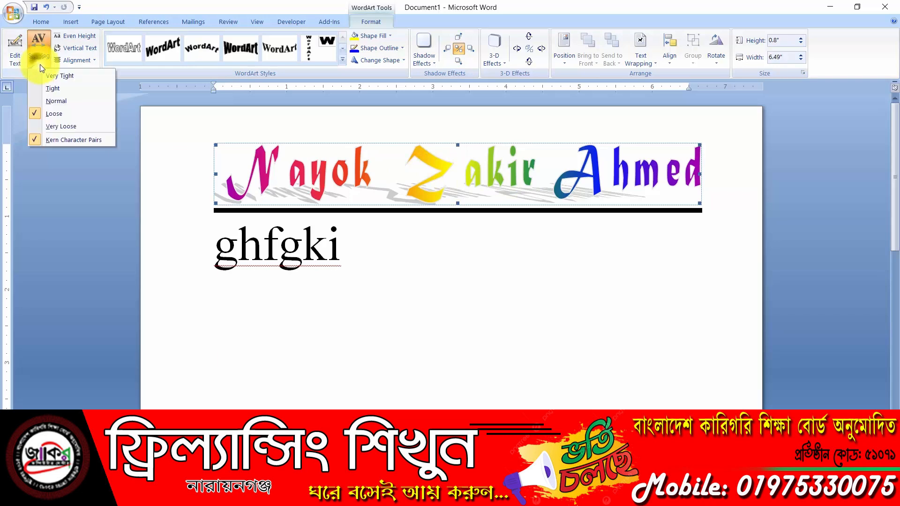
pyautogui.click(83, 125)
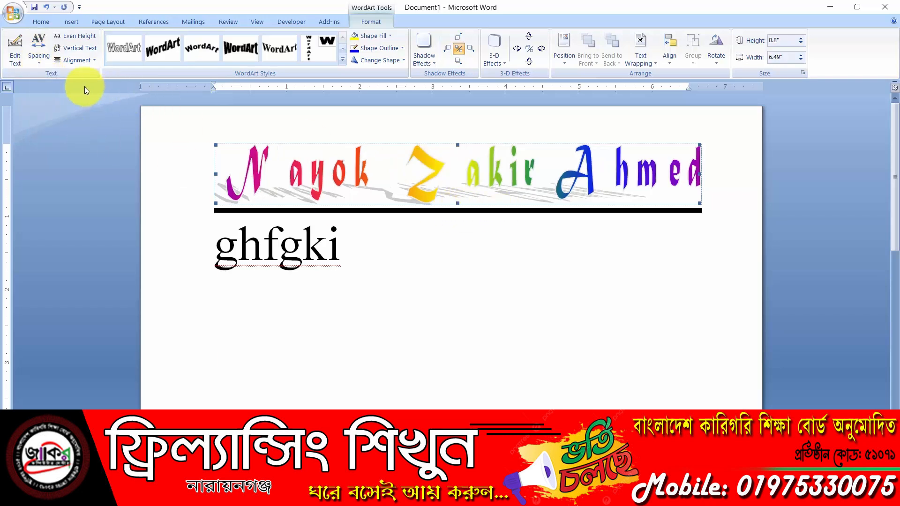
pyautogui.click(37, 59)
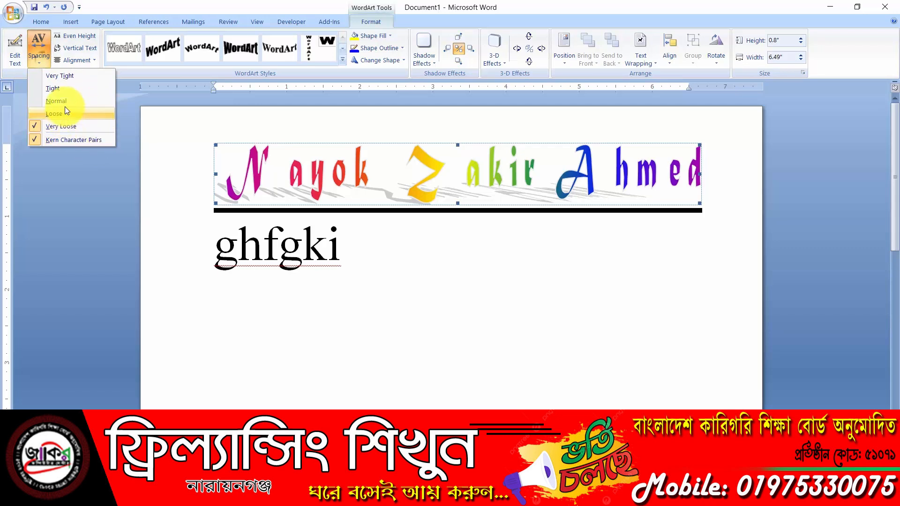
pyautogui.click(66, 88)
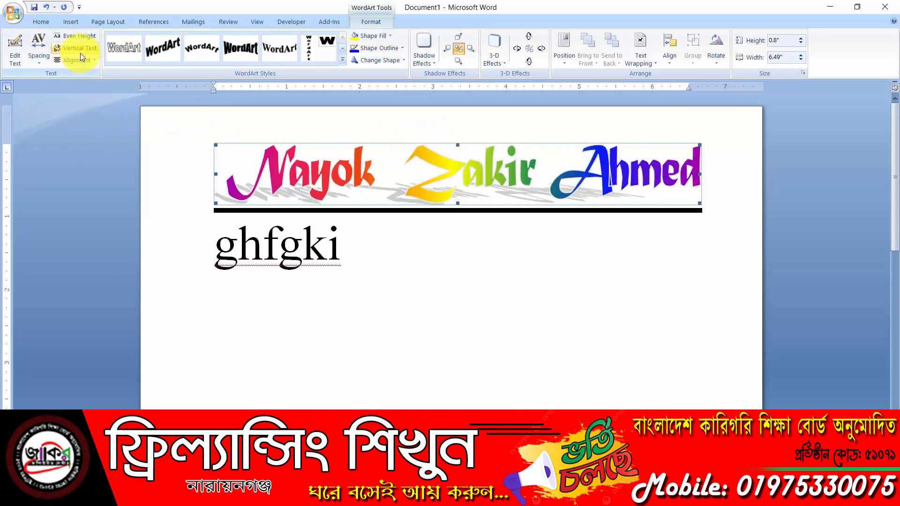
pyautogui.click(40, 51)
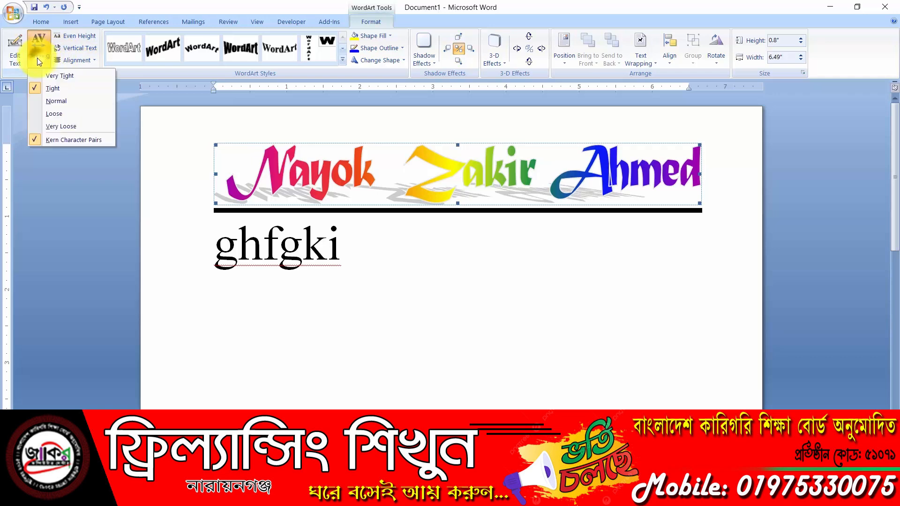
pyautogui.click(68, 77)
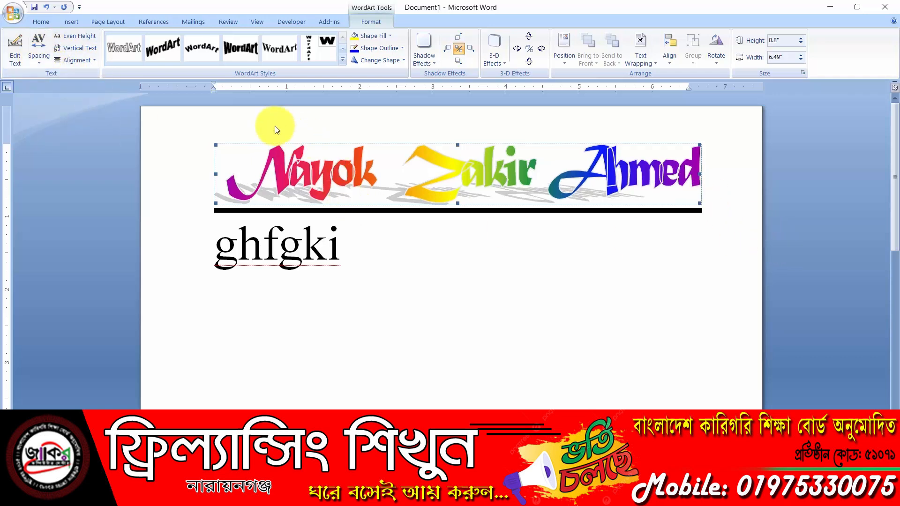
pyautogui.click(46, 65)
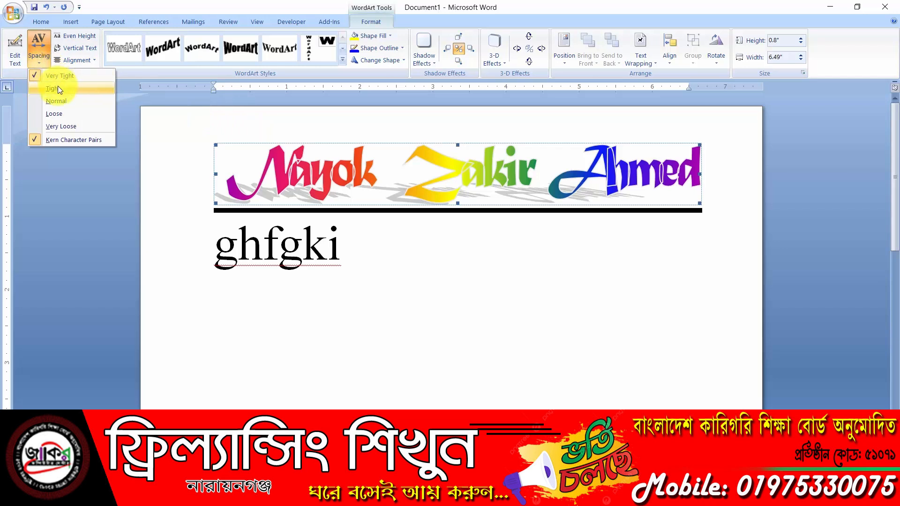
pyautogui.click(66, 88)
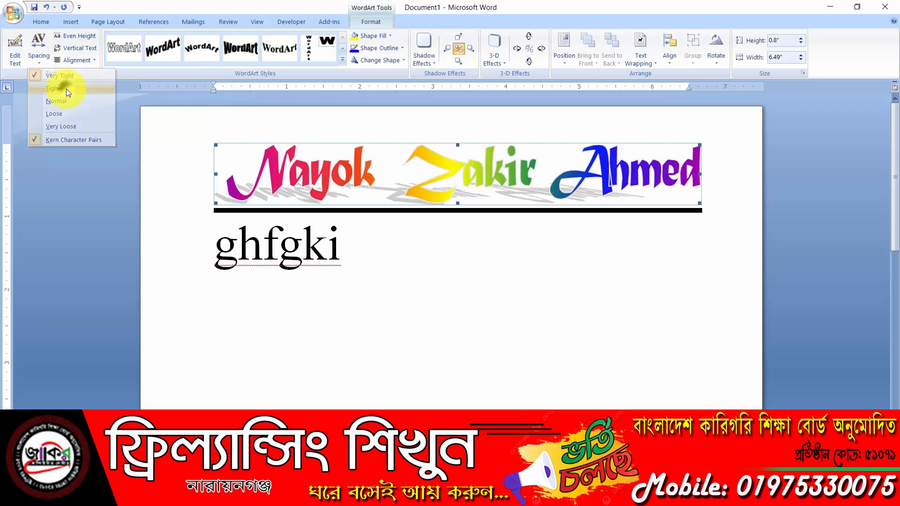
pyautogui.click(47, 63)
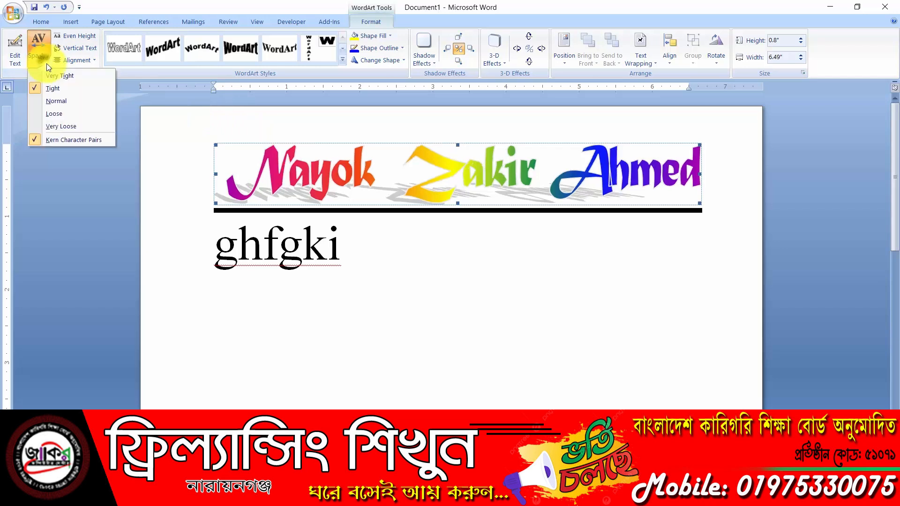
pyautogui.click(65, 102)
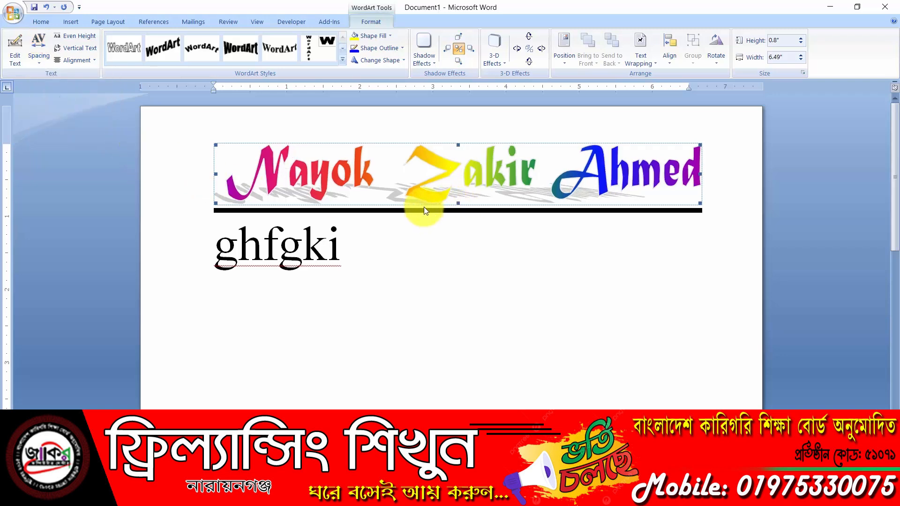
pyautogui.click(343, 60)
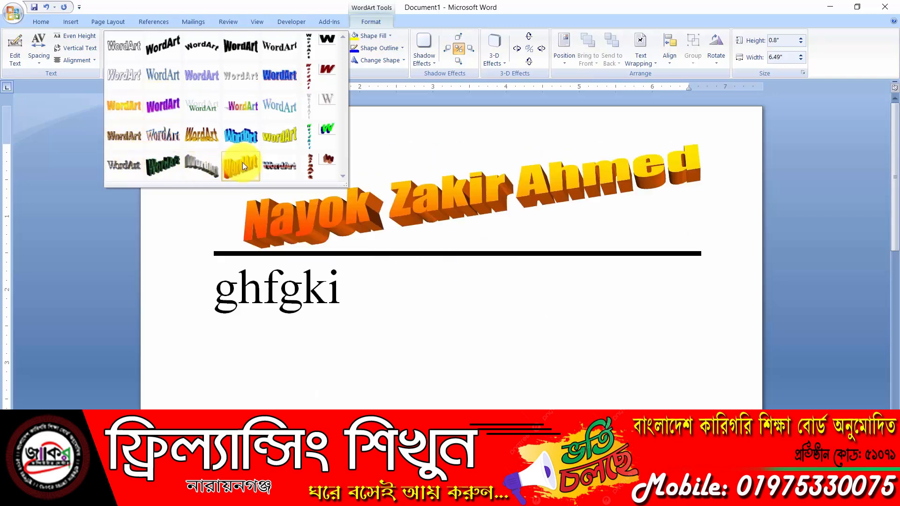
# Apply the silver-and-red metallic 3-D WordArt style 29 to the heading
pyautogui.click(283, 164)
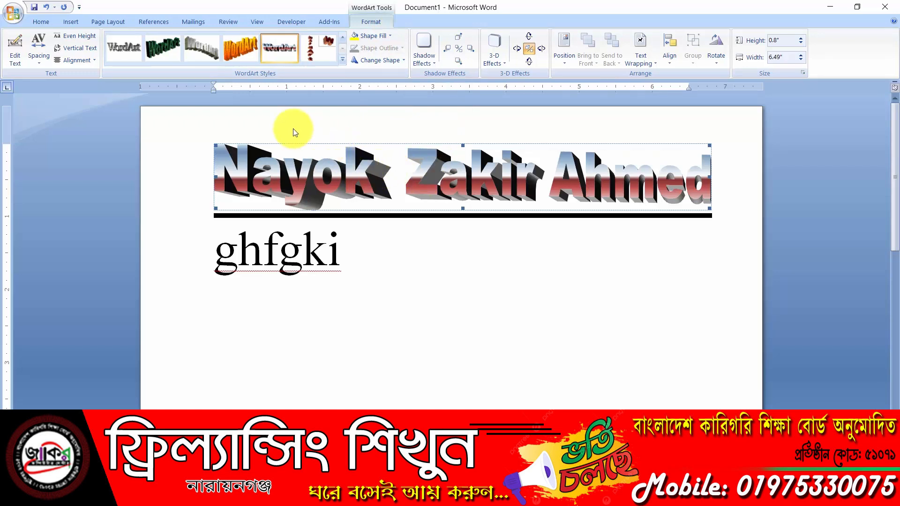
pyautogui.click(389, 37)
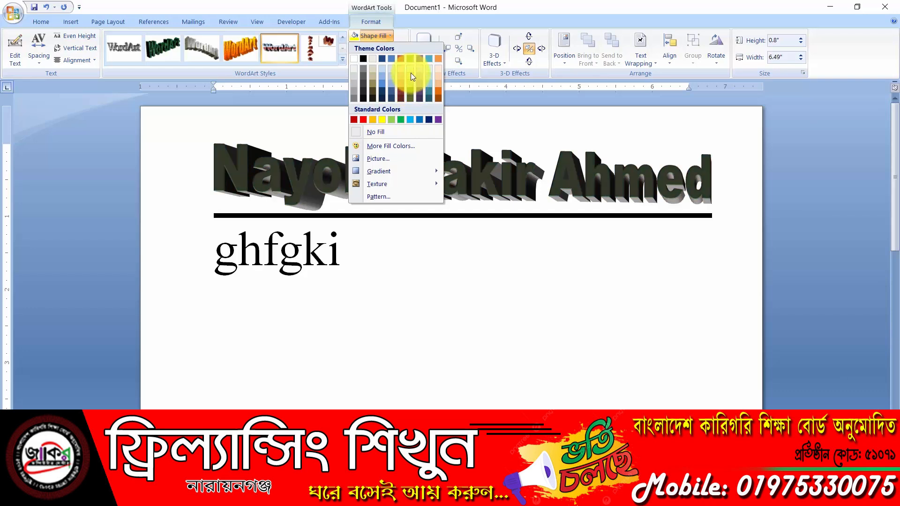
# Dismiss the fill colours and apply a top-row Warp shape to the metallic heading
pyautogui.click(384, 33)
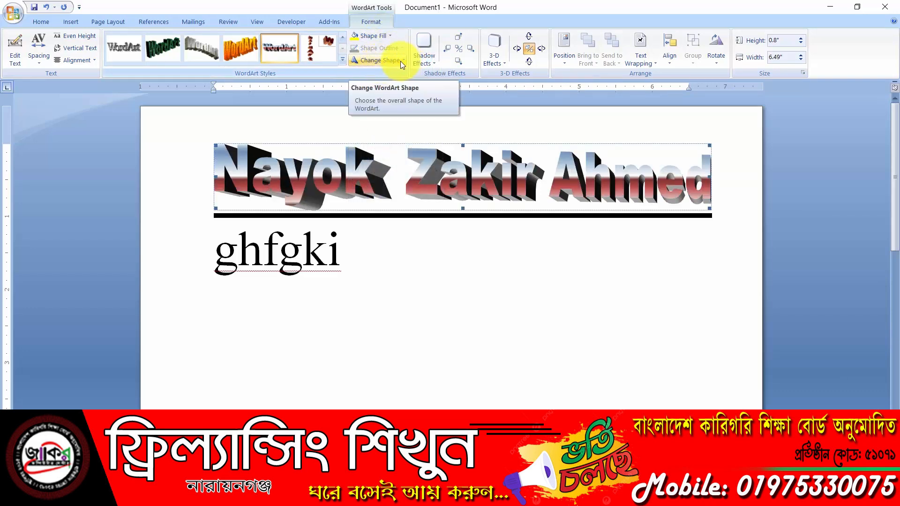
pyautogui.click(399, 61)
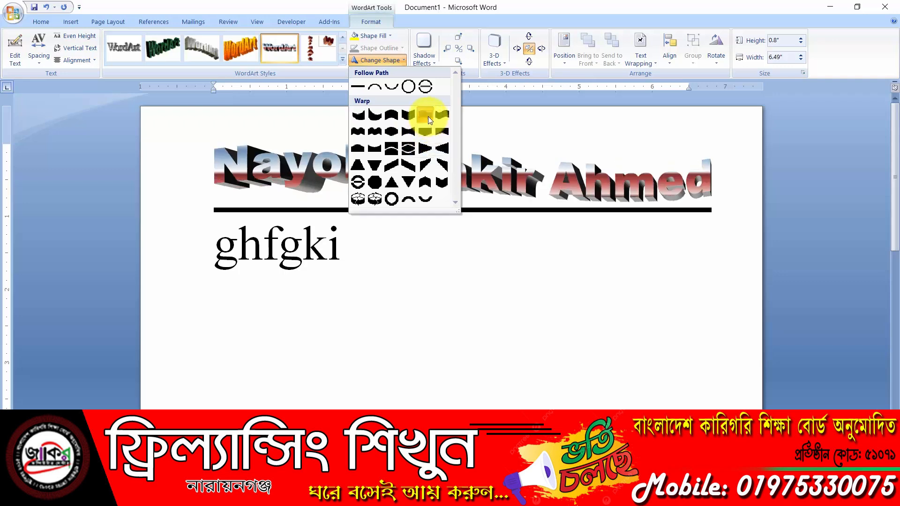
pyautogui.click(412, 114)
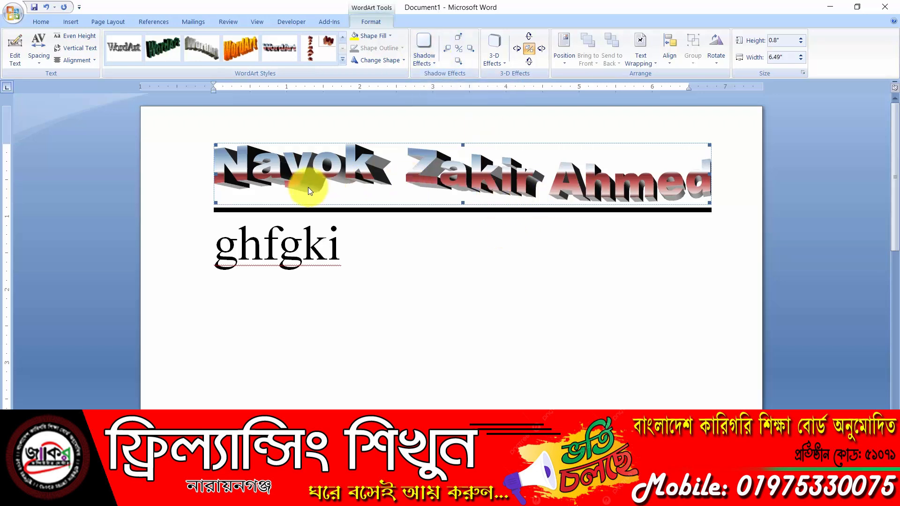
# Try perspective shadows, then settle on a simple grey drop shadow for the WordArt
pyautogui.click(427, 62)
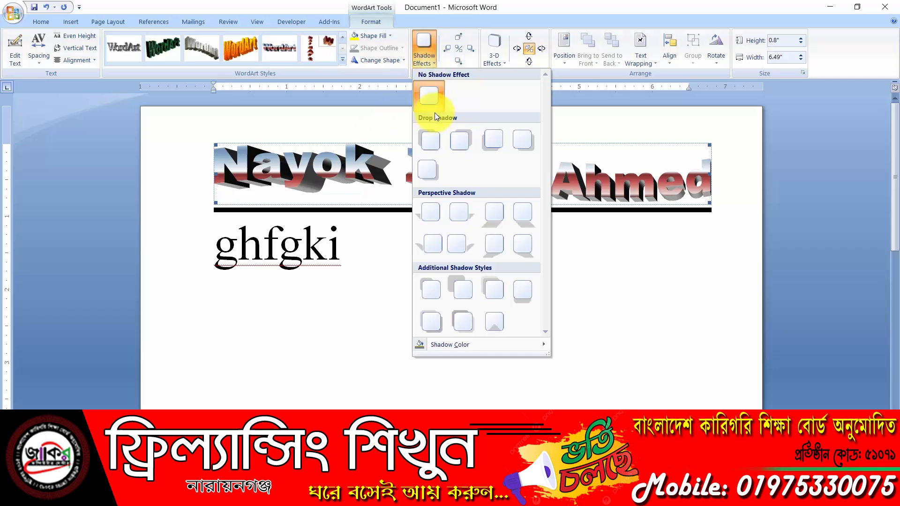
pyautogui.click(461, 240)
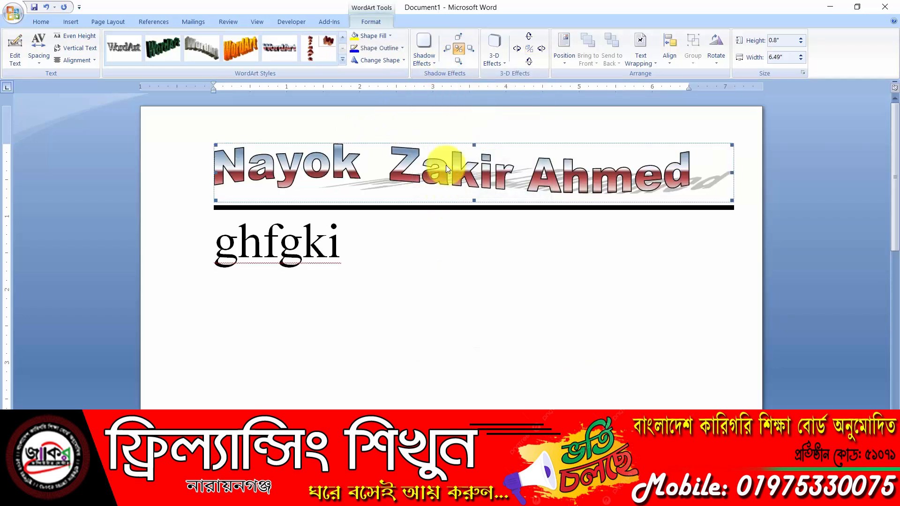
pyautogui.click(433, 60)
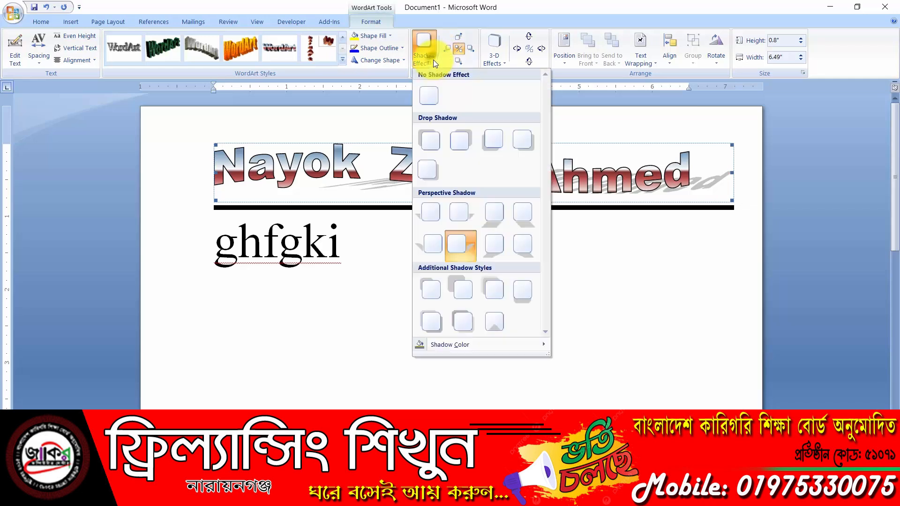
pyautogui.click(521, 246)
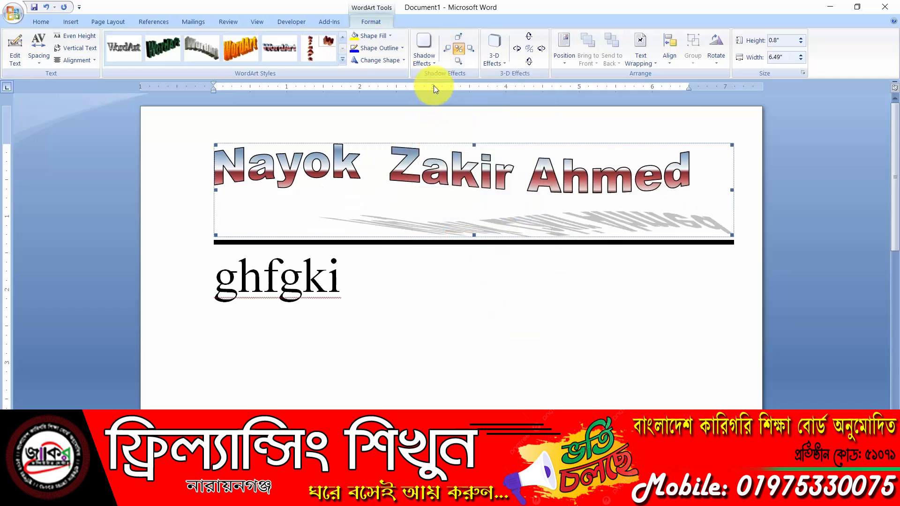
pyautogui.click(429, 57)
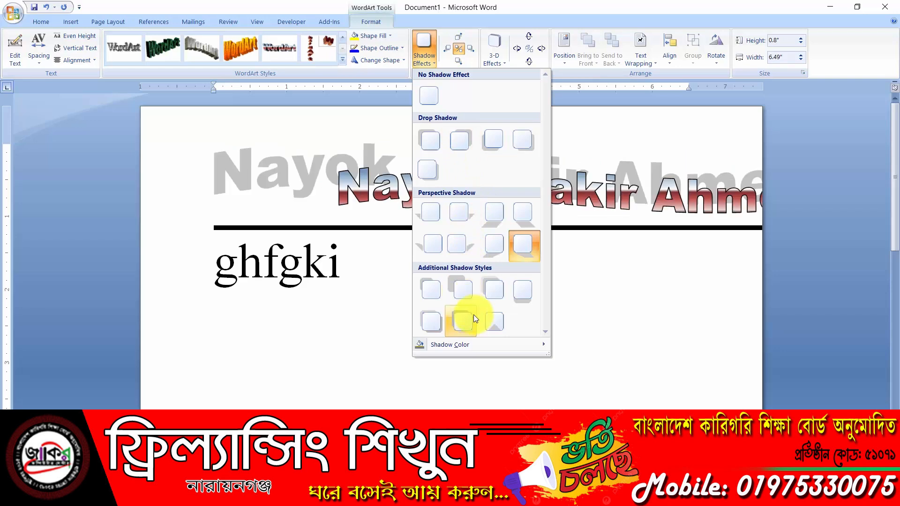
pyautogui.click(465, 141)
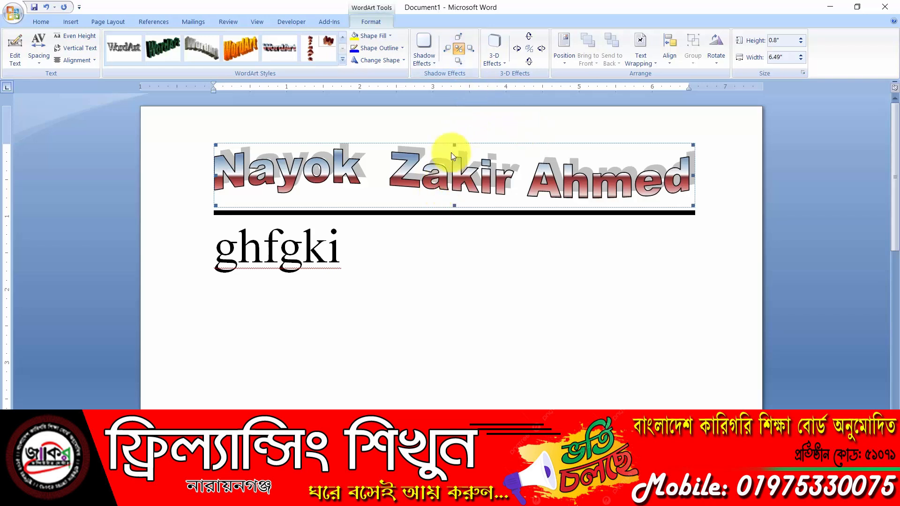
# Nudge the shadow left and upward so it sits offset above the letters
pyautogui.click(447, 49)
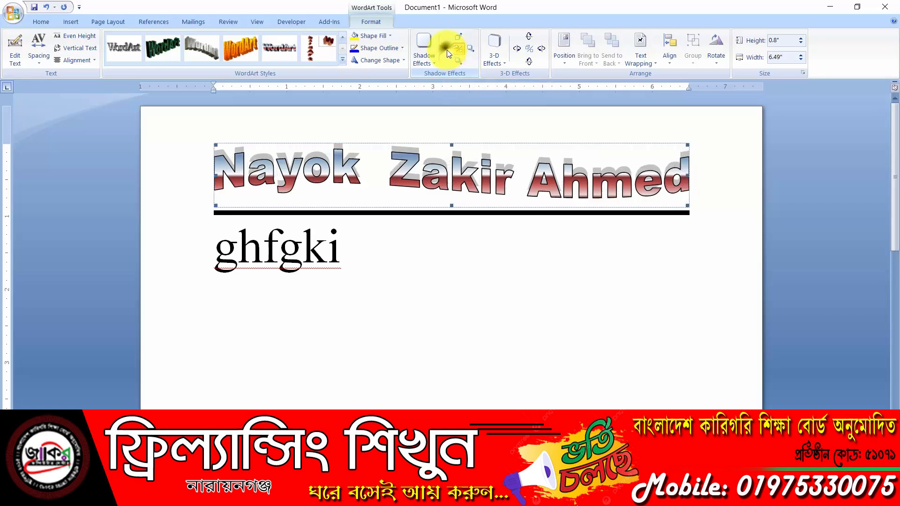
pyautogui.click(446, 50)
pyautogui.click(446, 49)
pyautogui.click(446, 50)
pyautogui.click(446, 49)
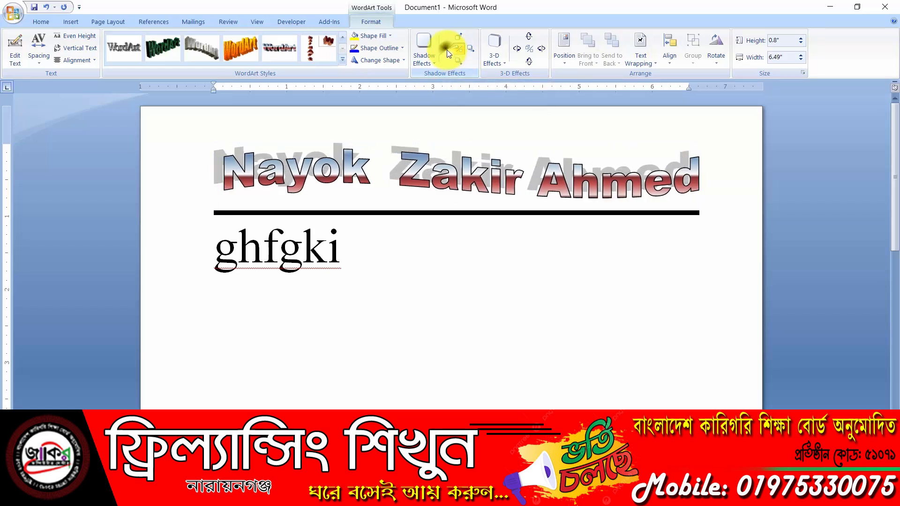
pyautogui.click(446, 50)
pyautogui.click(447, 49)
pyautogui.click(446, 49)
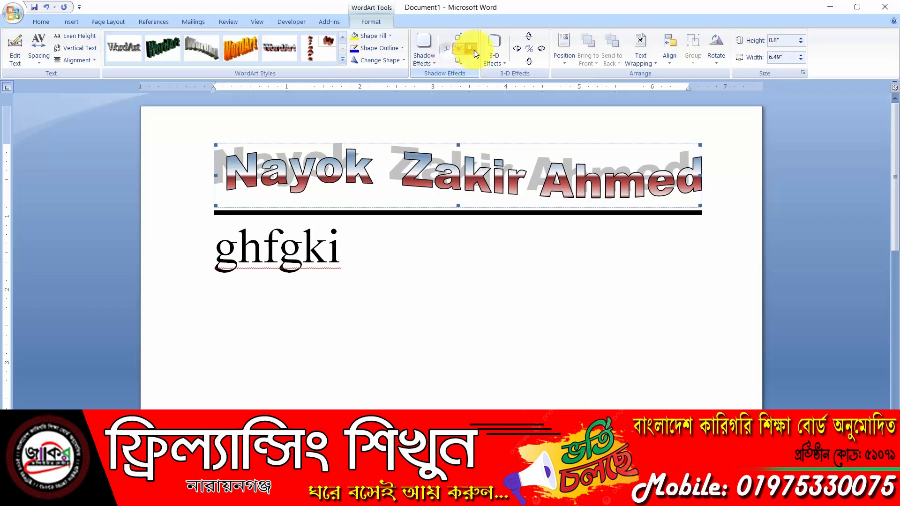
pyautogui.click(474, 50)
pyautogui.click(474, 50)
pyautogui.click(460, 39)
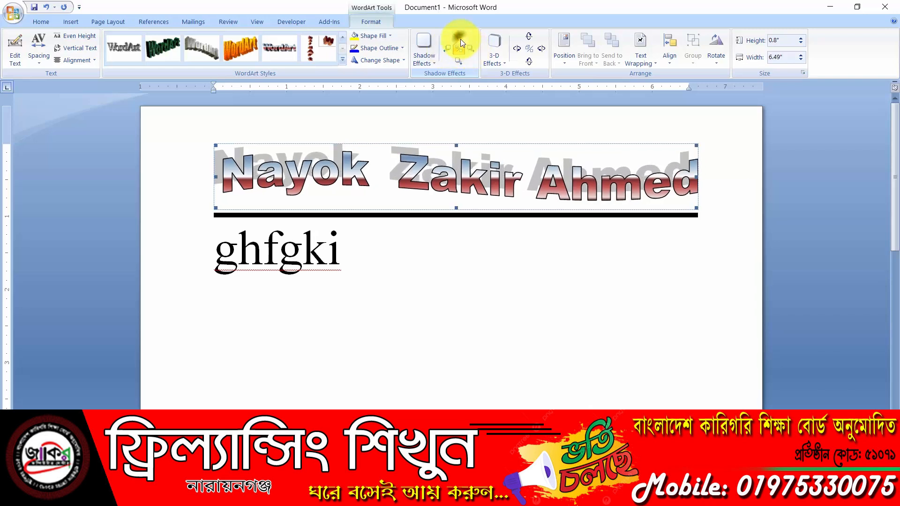
pyautogui.click(461, 38)
pyautogui.click(460, 38)
pyautogui.click(460, 38)
pyautogui.click(459, 40)
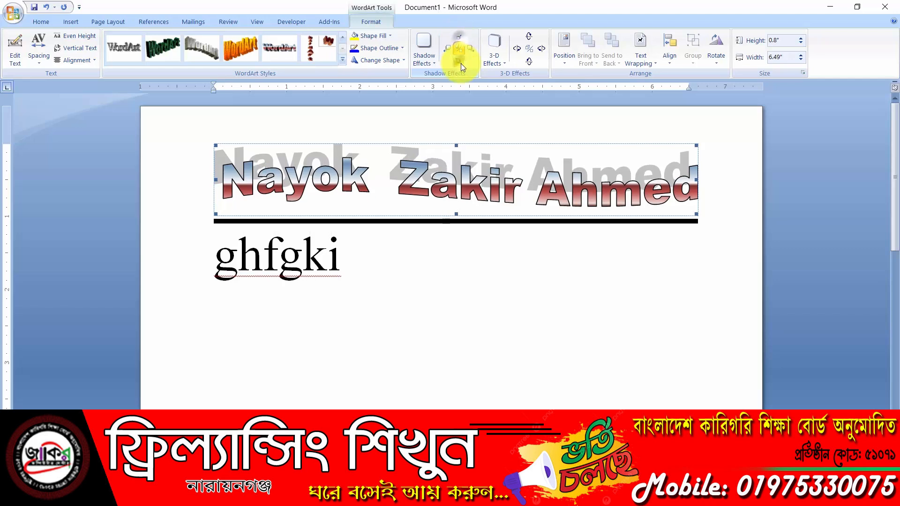
pyautogui.click(460, 63)
pyautogui.click(460, 63)
pyautogui.click(459, 62)
pyautogui.click(459, 62)
pyautogui.click(460, 63)
pyautogui.click(459, 63)
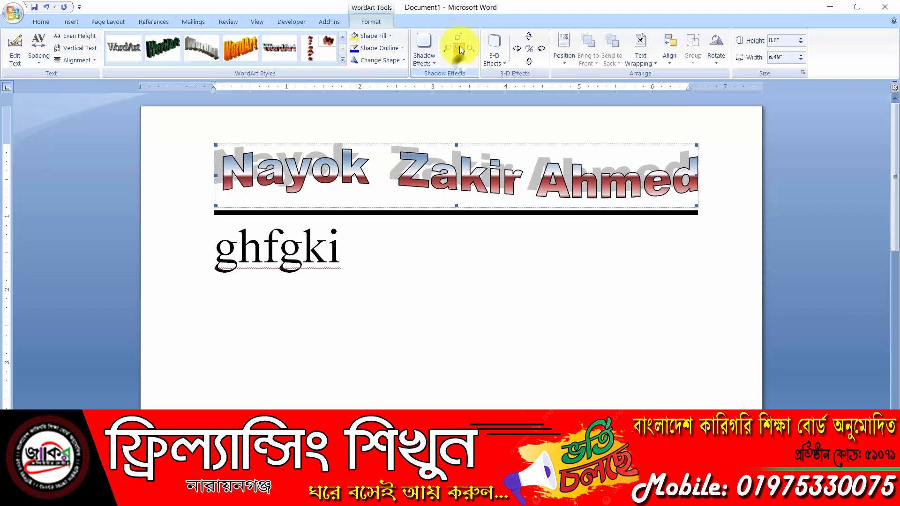
# Apply a Perspective 3-D effect extruding toward the upper right, then deselect the WordArt
pyautogui.click(501, 60)
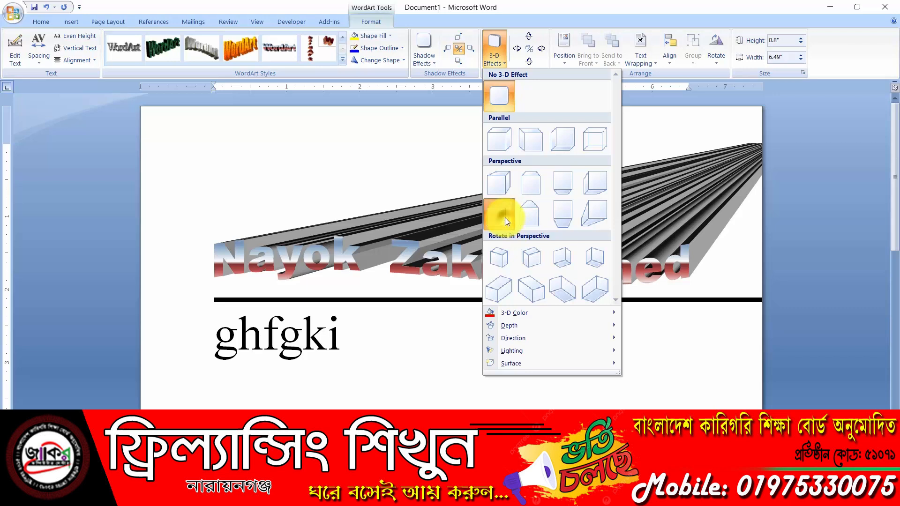
pyautogui.click(505, 218)
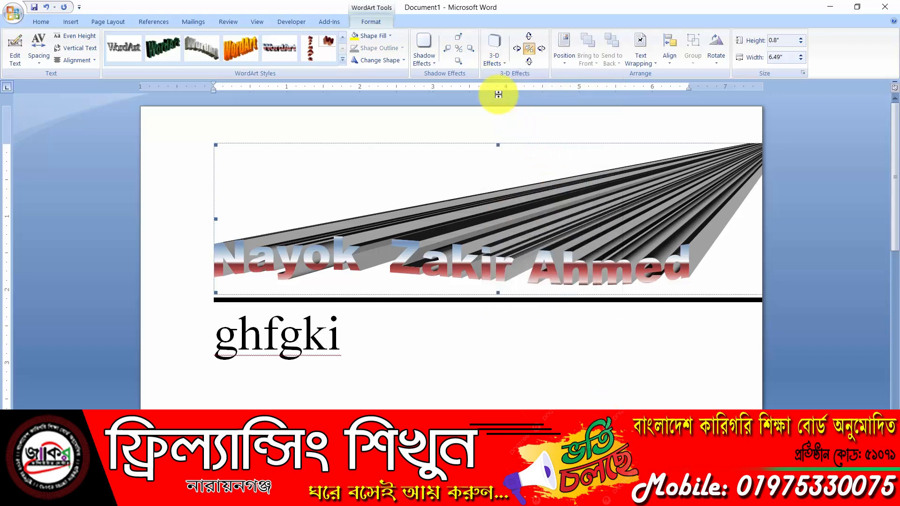
pyautogui.click(499, 58)
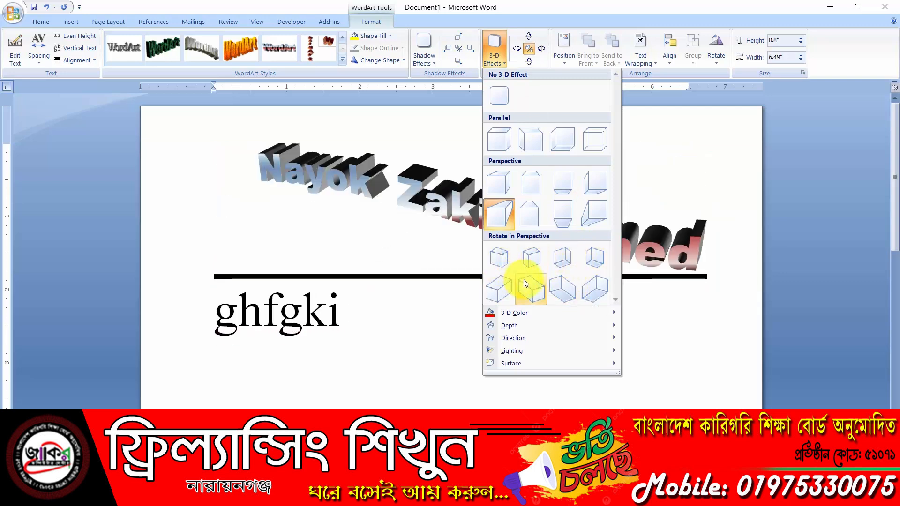
pyautogui.moveTo(533, 316)
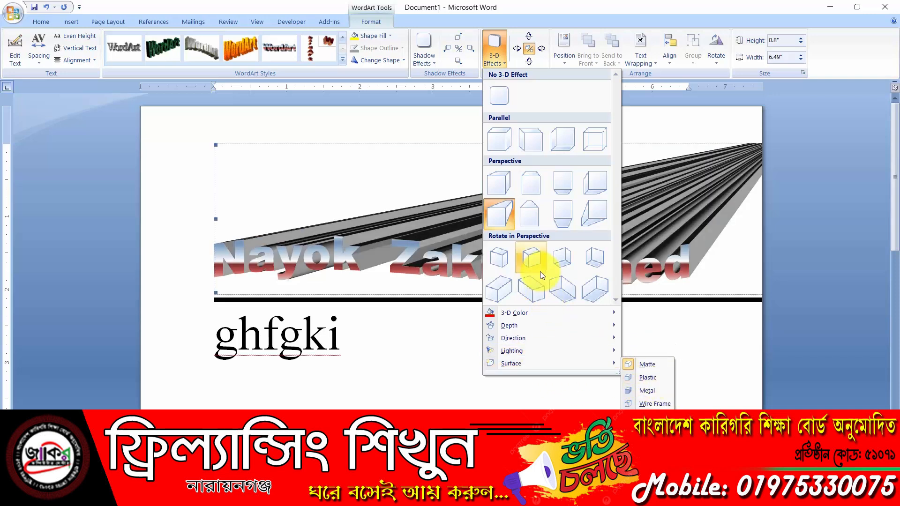
pyautogui.click(555, 4)
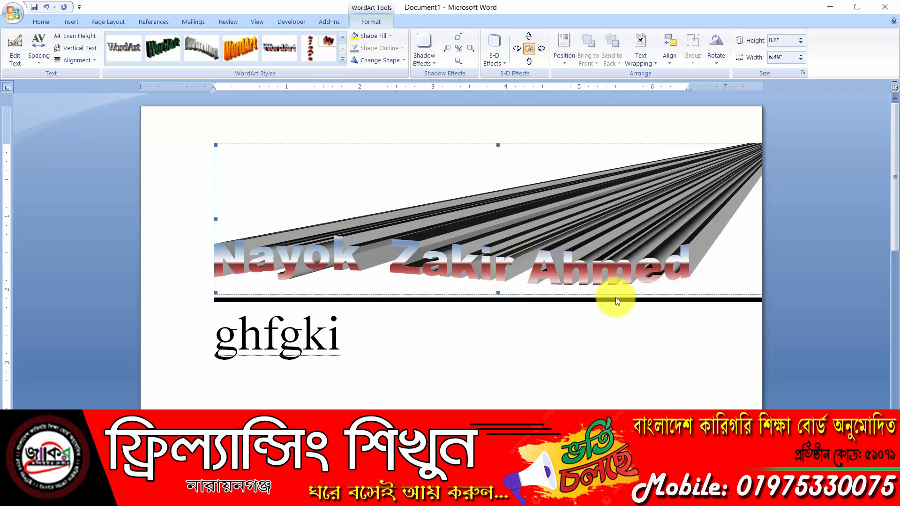
pyautogui.click(247, 388)
pyautogui.click(366, 337)
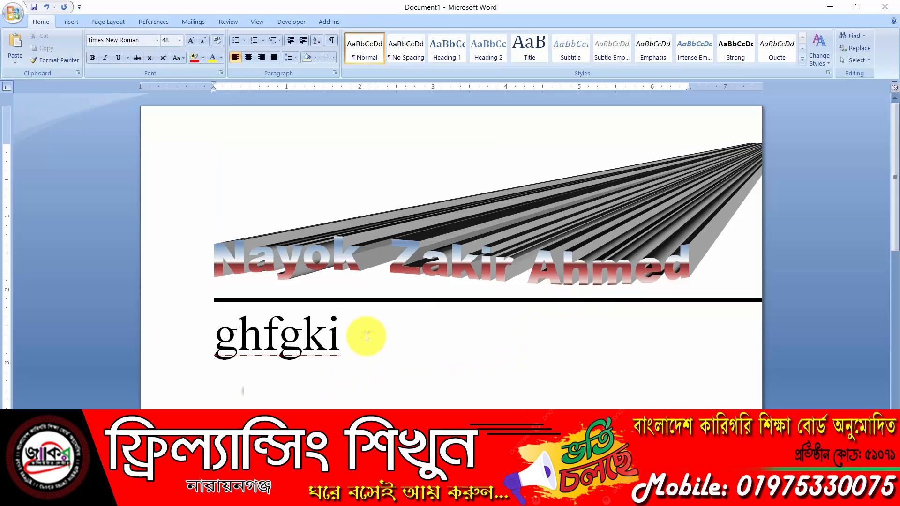
# Place the caret on a new line below ghfgki and insert a blank equation
pyautogui.click(71, 22)
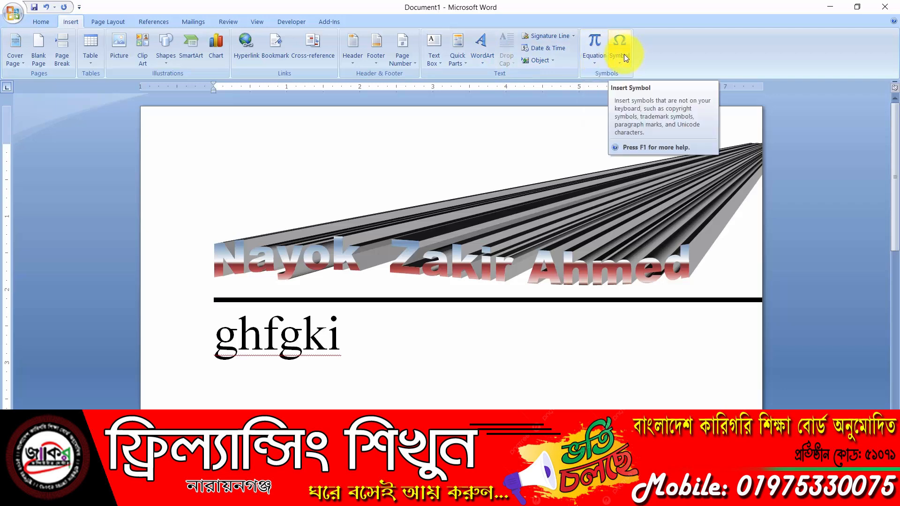
pyautogui.scroll(-3, 322, 259)
pyautogui.doubleClick(221, 315)
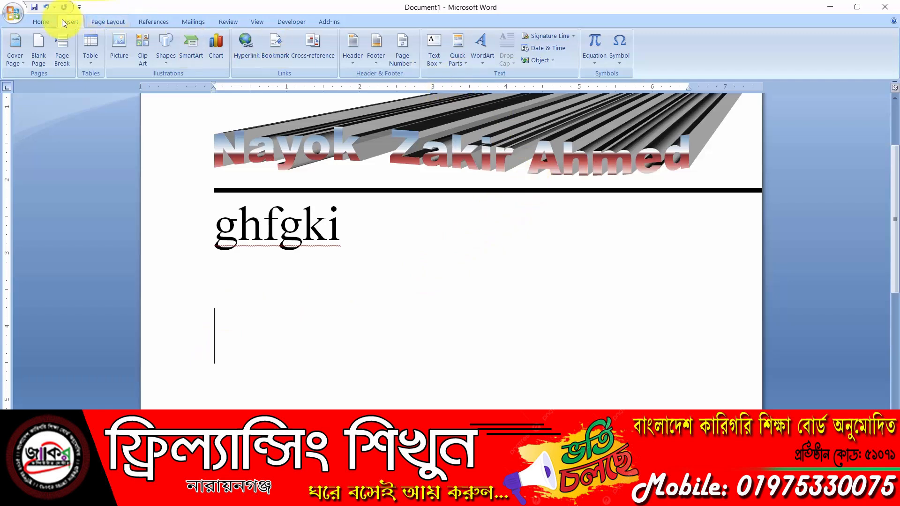
pyautogui.click(600, 40)
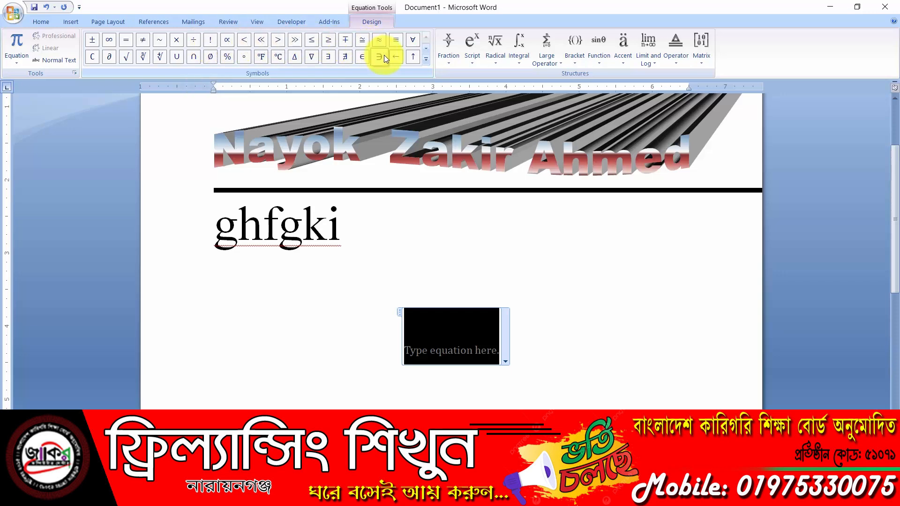
pyautogui.click(425, 59)
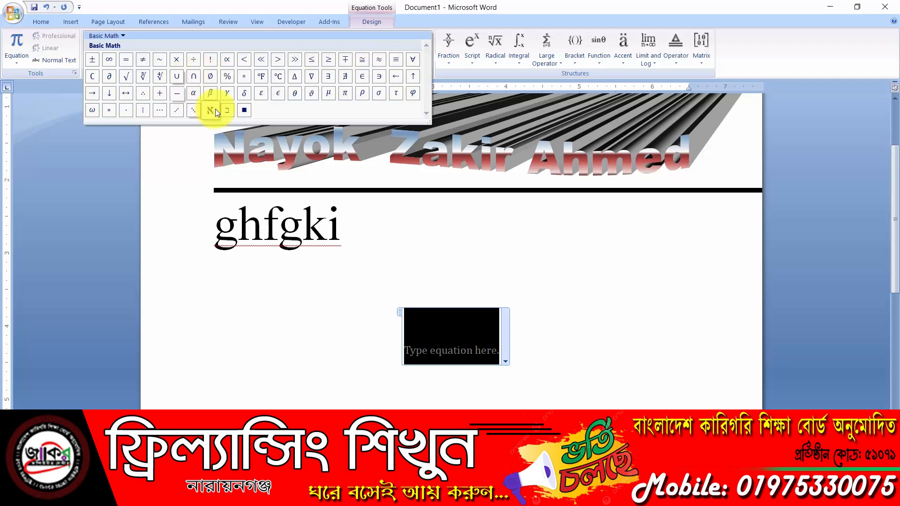
pyautogui.click(639, 2)
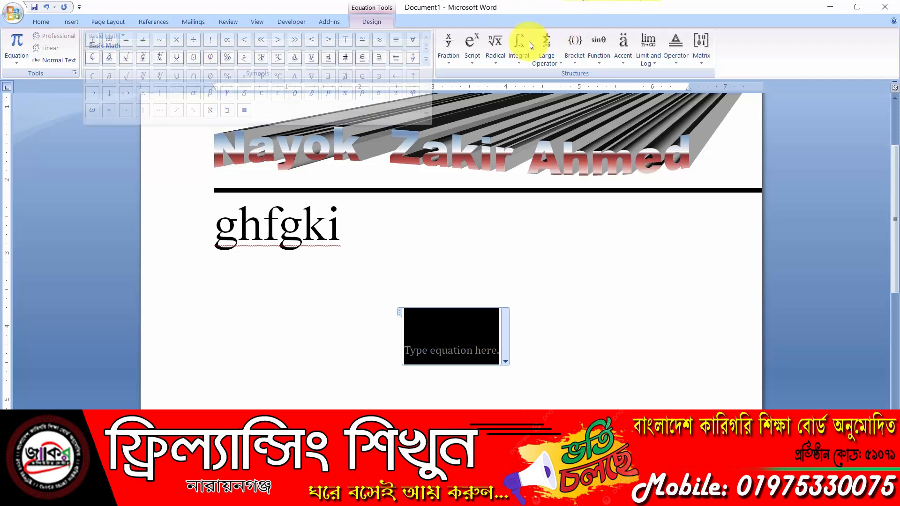
pyautogui.click(450, 55)
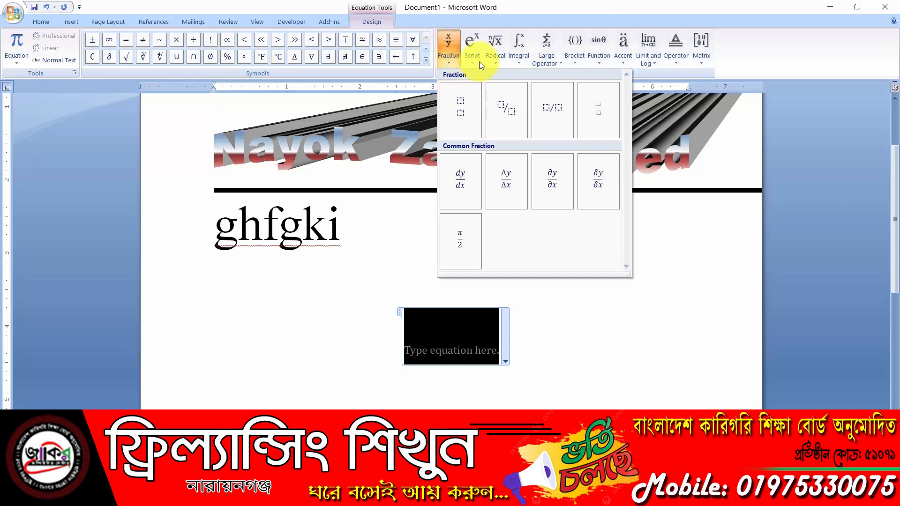
pyautogui.click(476, 59)
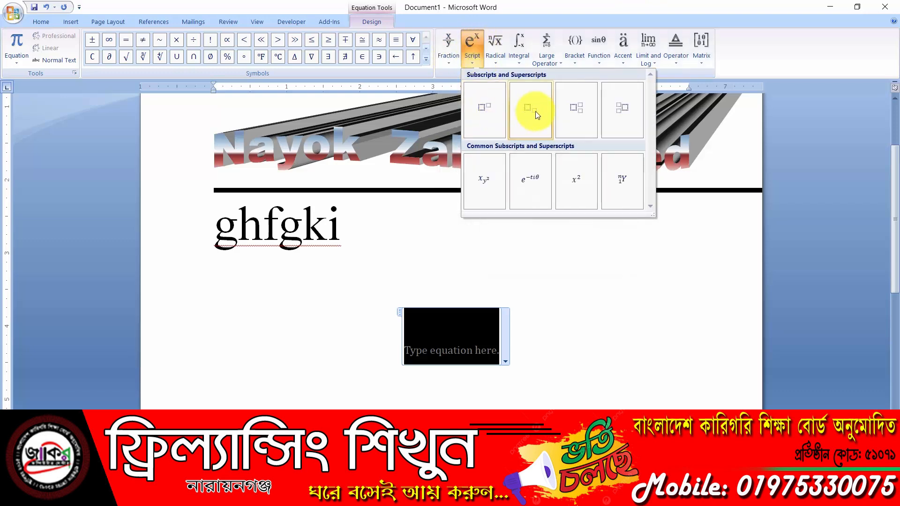
pyautogui.click(496, 56)
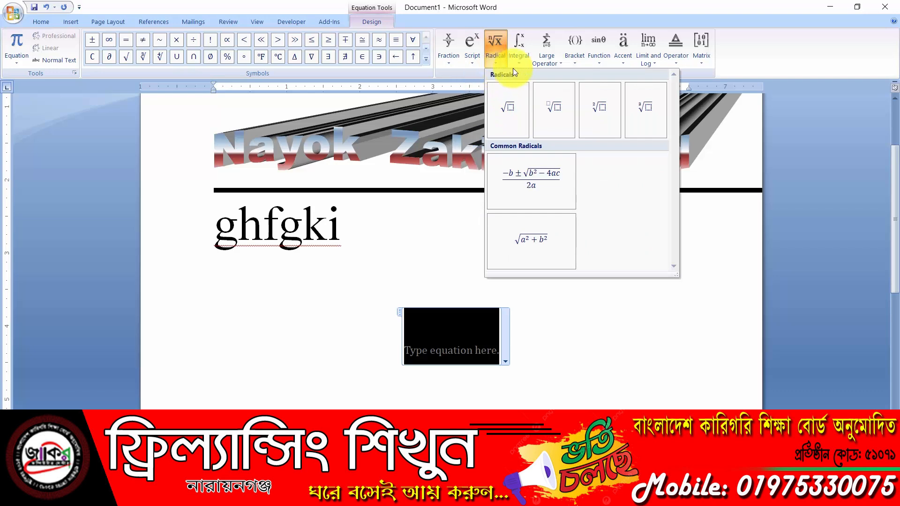
pyautogui.click(576, 59)
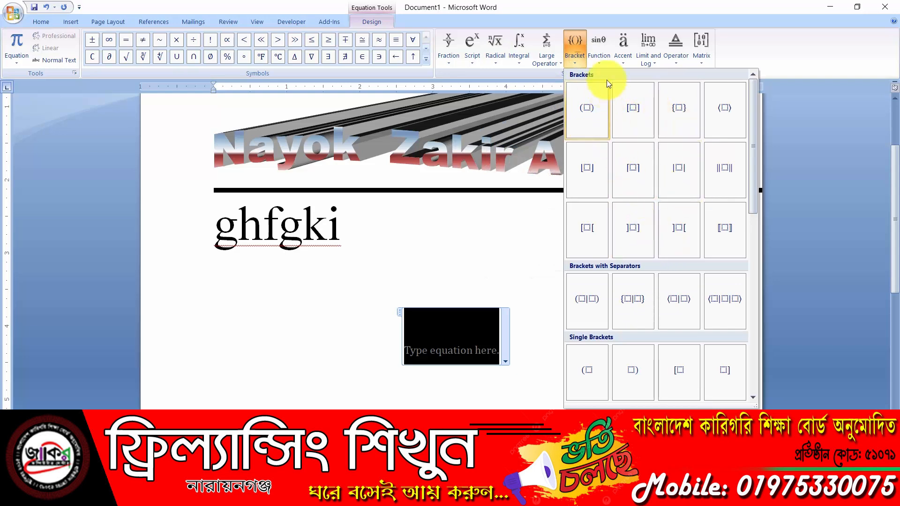
pyautogui.click(786, 63)
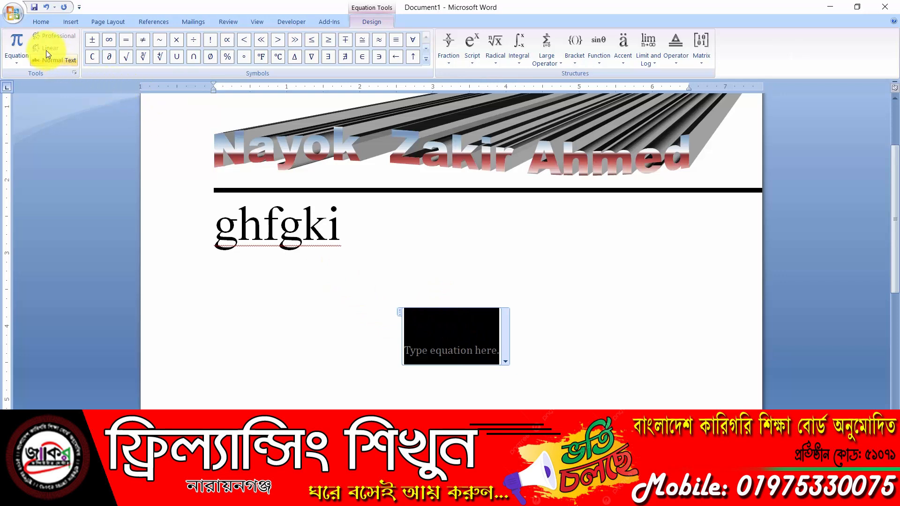
# Insert a stacked fraction with numerator 5 and denominator 3 into the equation
pyautogui.click(452, 43)
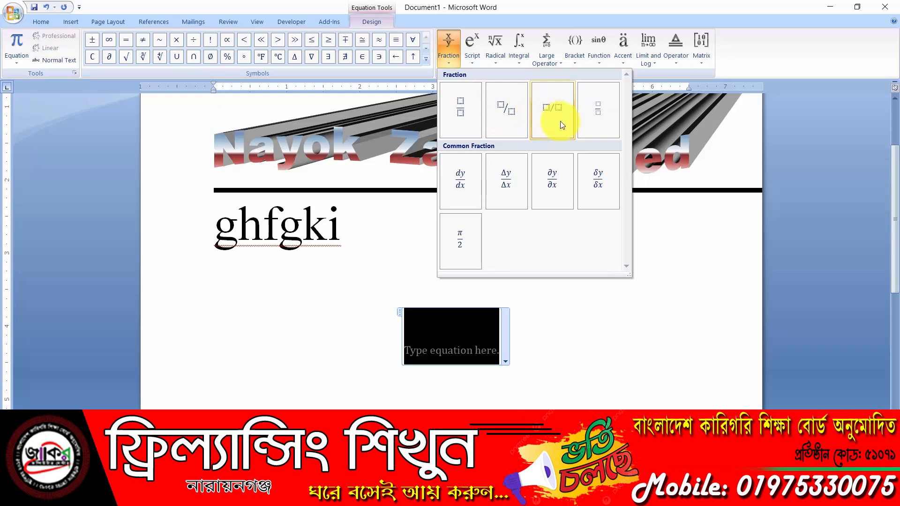
pyautogui.click(468, 107)
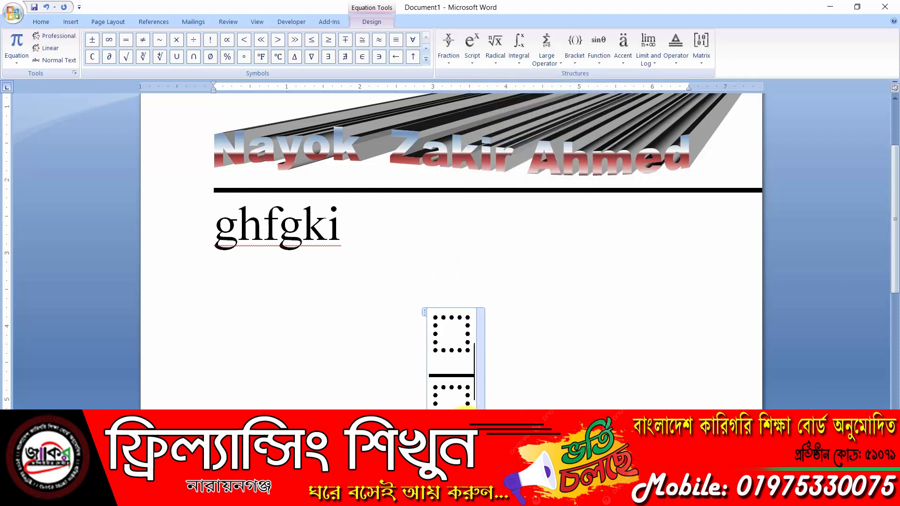
pyautogui.click(454, 334)
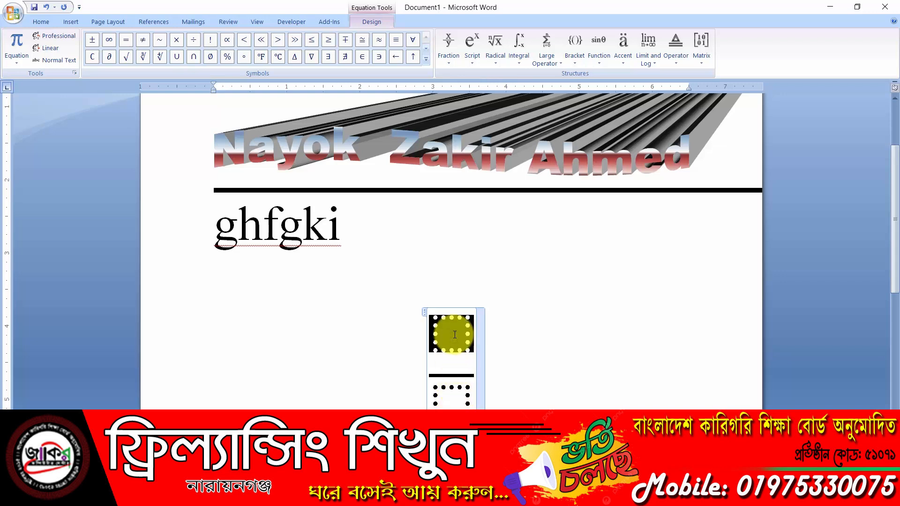
pyautogui.write('5')
pyautogui.click(450, 396)
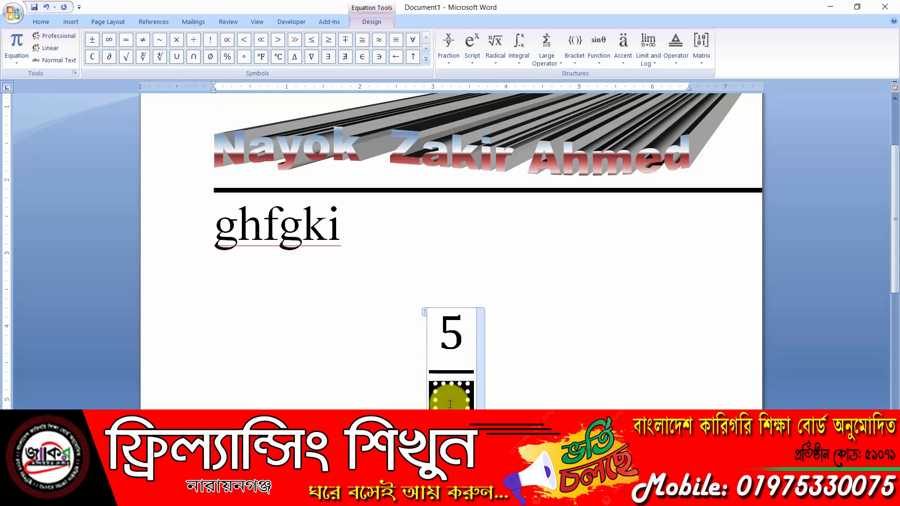
pyautogui.write('3')
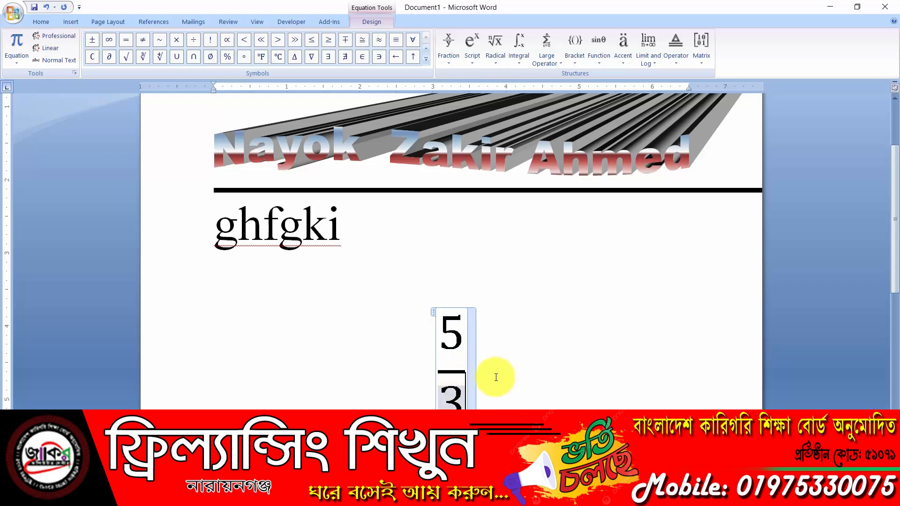
pyautogui.click(470, 368)
pyautogui.click(467, 368)
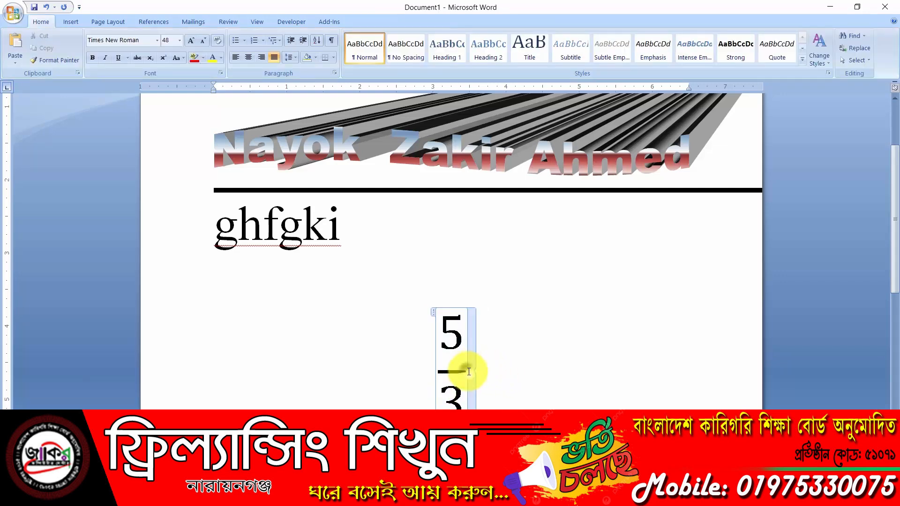
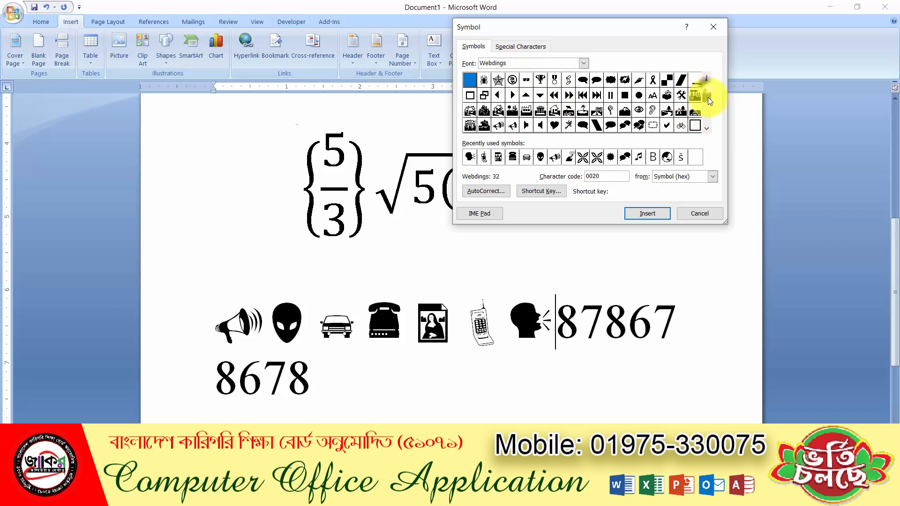
# Scroll the Symbol dialog's font list down toward the Wingdings fonts
pyautogui.scroll(-3, 707, 130)
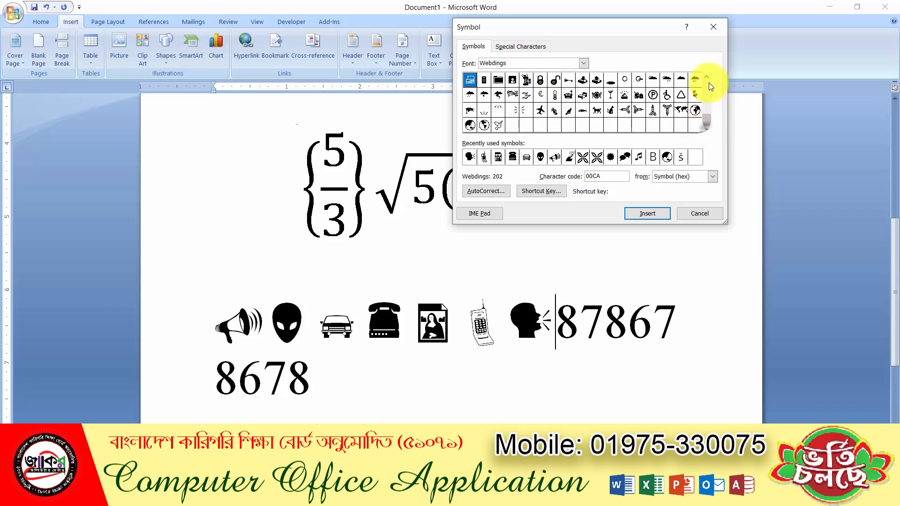
pyautogui.scroll(6, 707, 78)
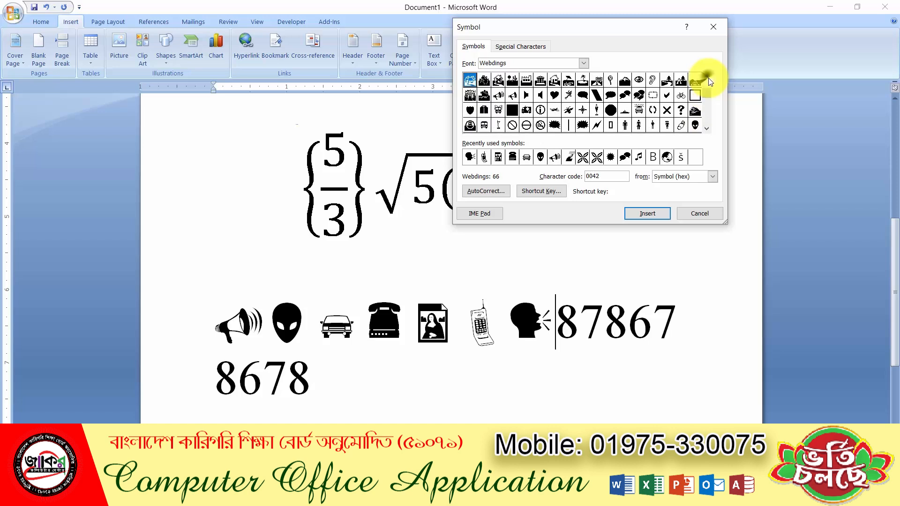
pyautogui.click(584, 63)
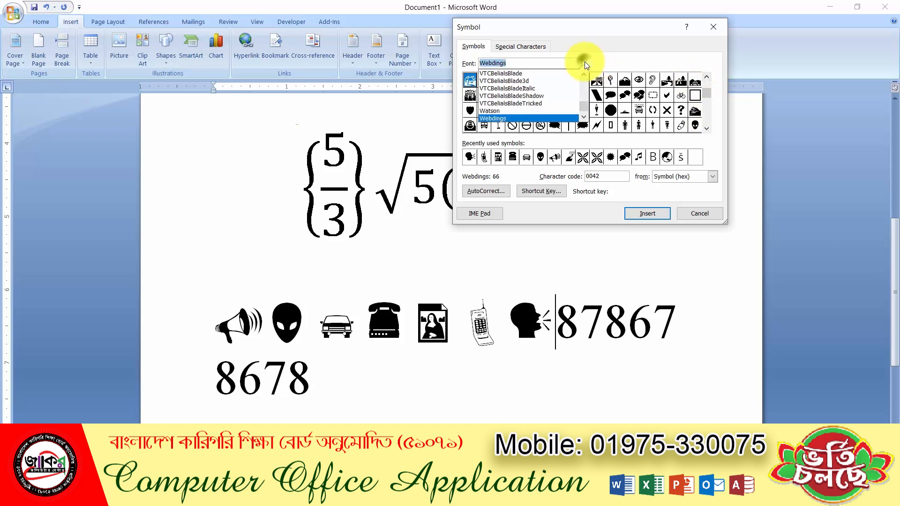
pyautogui.click(585, 118)
pyautogui.click(585, 118)
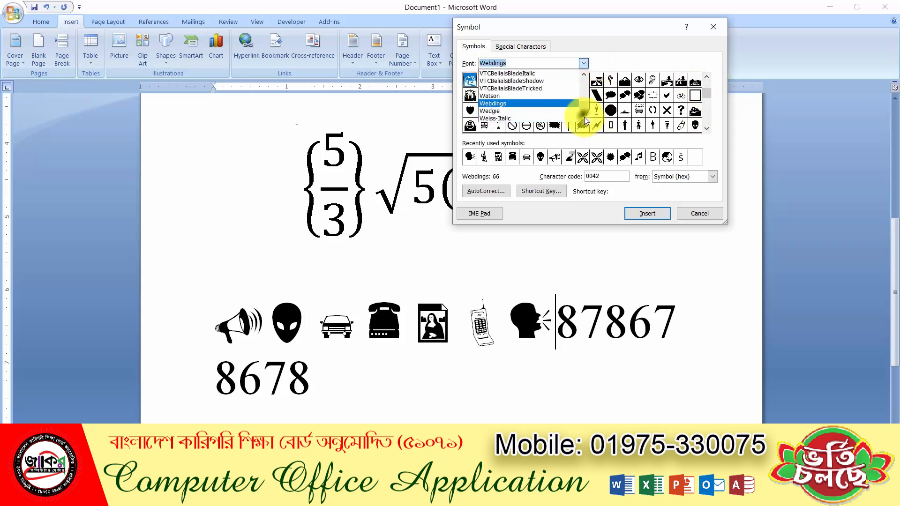
pyautogui.click(584, 117)
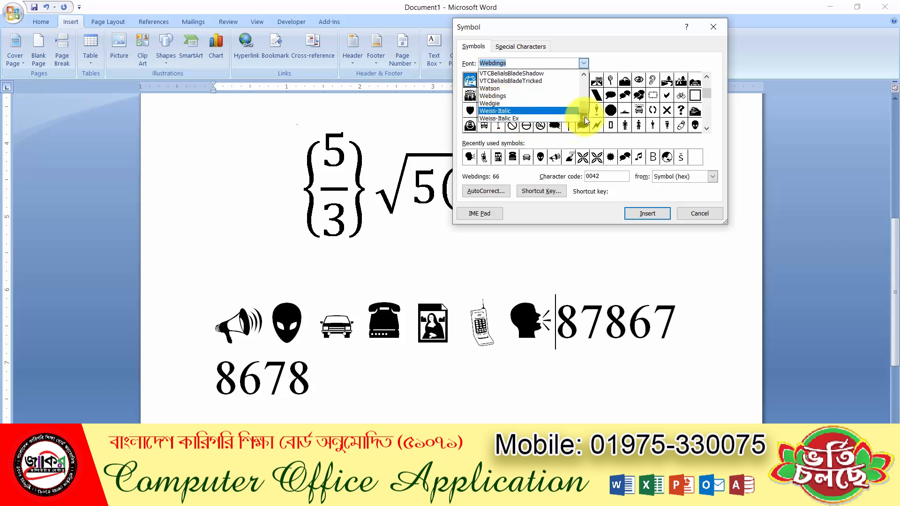
pyautogui.click(584, 116)
pyautogui.click(584, 117)
pyautogui.click(584, 117)
pyautogui.click(585, 117)
pyautogui.click(584, 117)
pyautogui.click(584, 117)
pyautogui.click(585, 117)
pyautogui.click(584, 116)
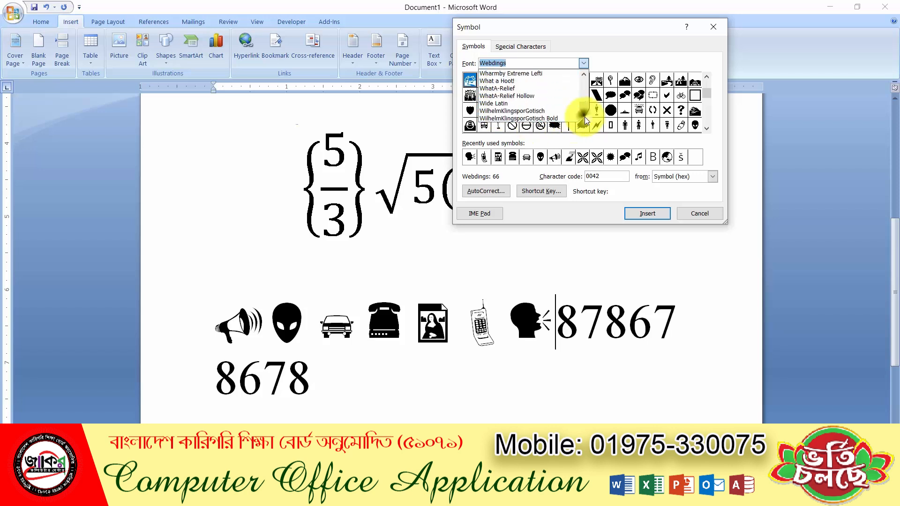
pyautogui.click(584, 118)
pyautogui.click(585, 117)
pyautogui.click(585, 117)
pyautogui.click(584, 117)
pyautogui.click(584, 117)
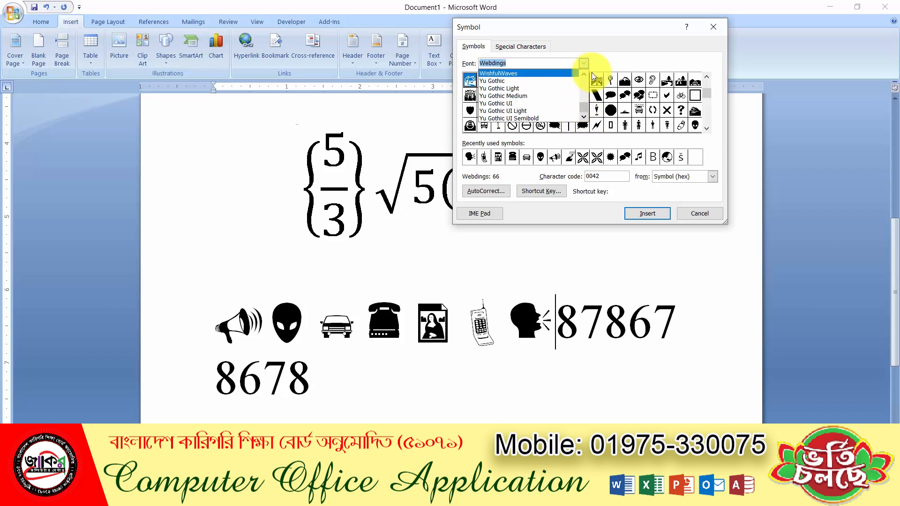
pyautogui.click(583, 74)
pyautogui.click(583, 75)
pyautogui.click(583, 75)
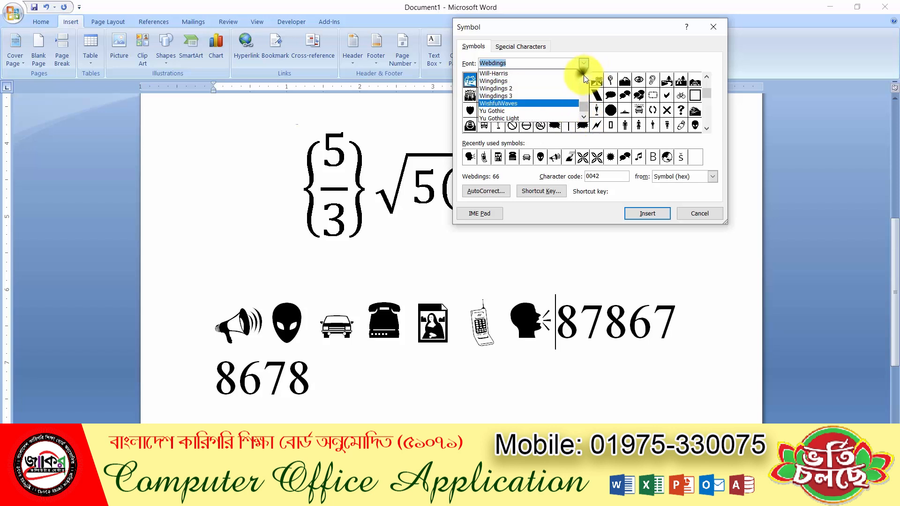
# Compare the Wingdings, Wingdings 2 and Wingdings 3 symbol sets, settling on Wingdings 2
pyautogui.click(506, 82)
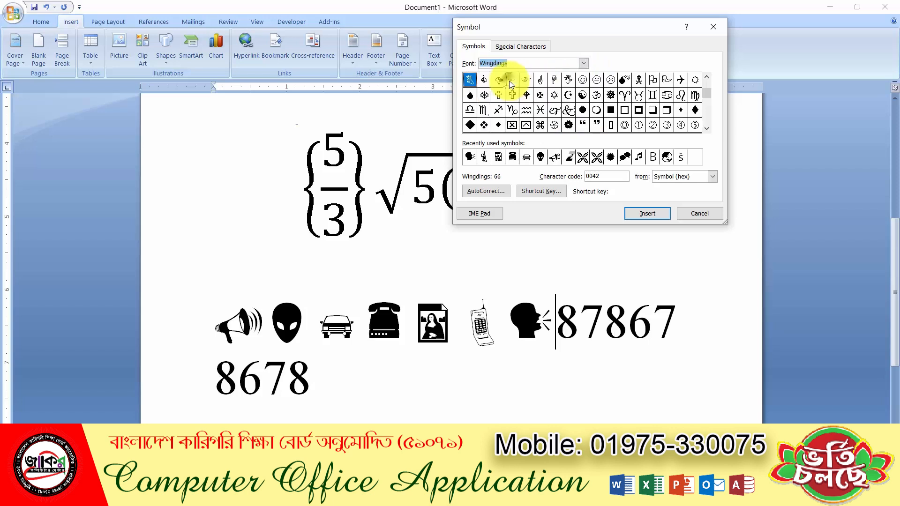
pyautogui.click(582, 63)
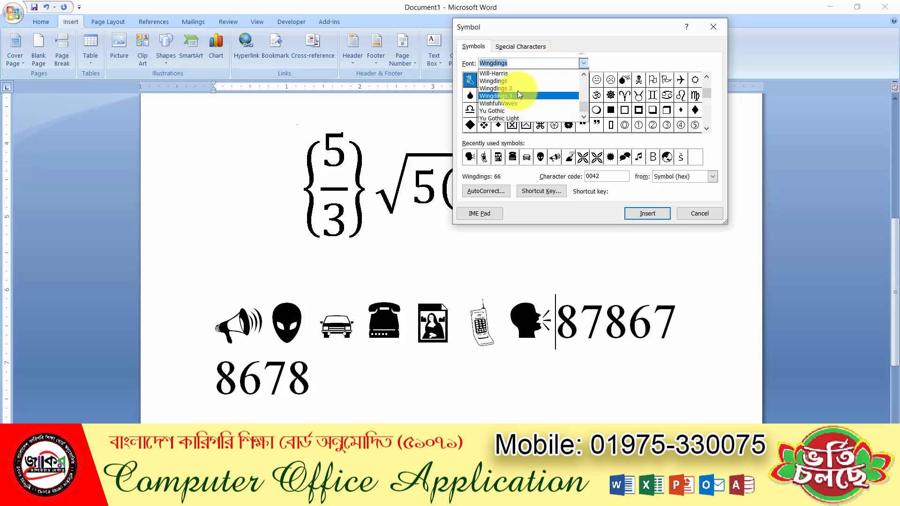
pyautogui.click(517, 90)
pyautogui.click(583, 62)
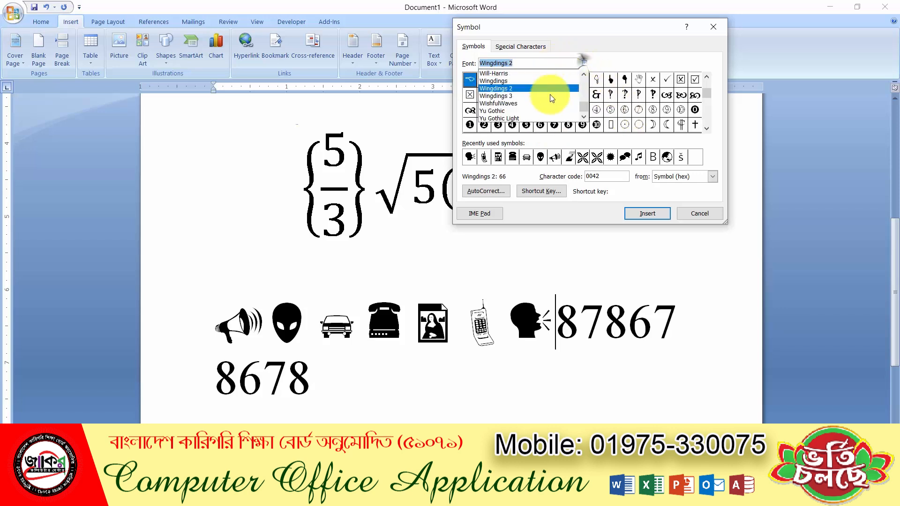
pyautogui.click(520, 95)
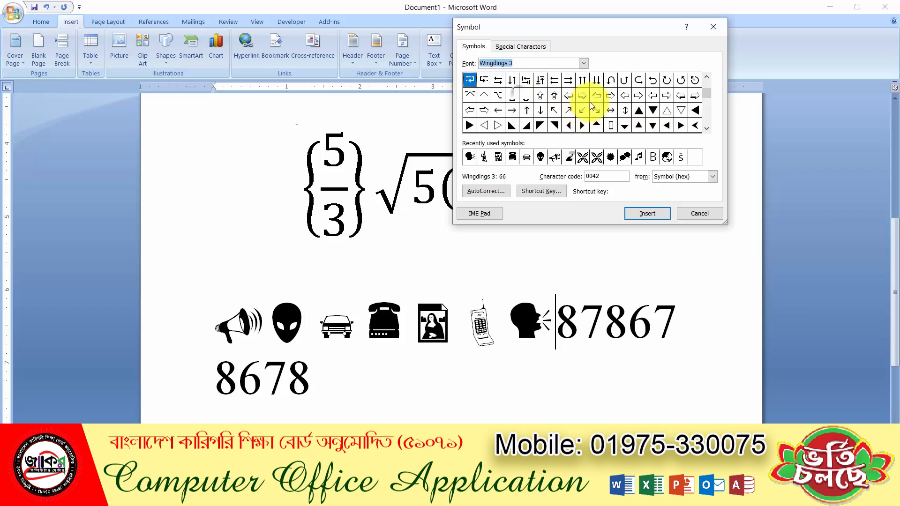
pyautogui.click(703, 80)
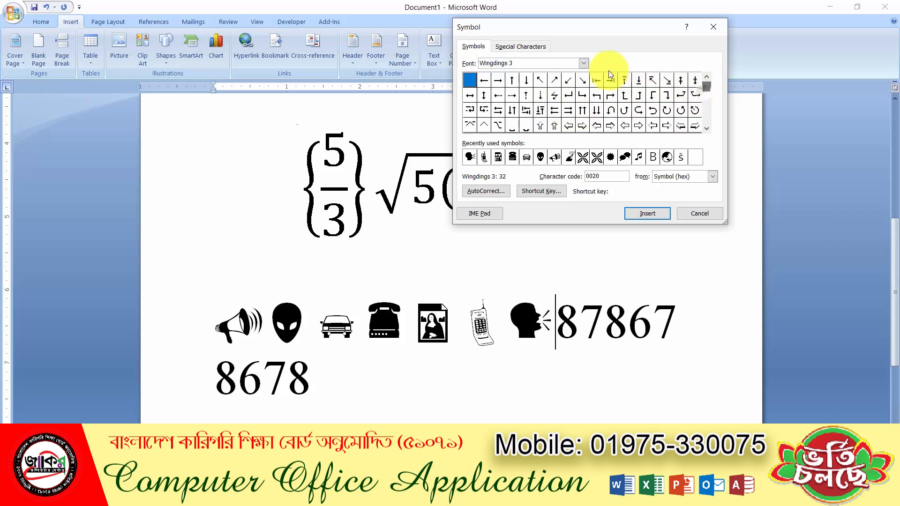
pyautogui.click(584, 63)
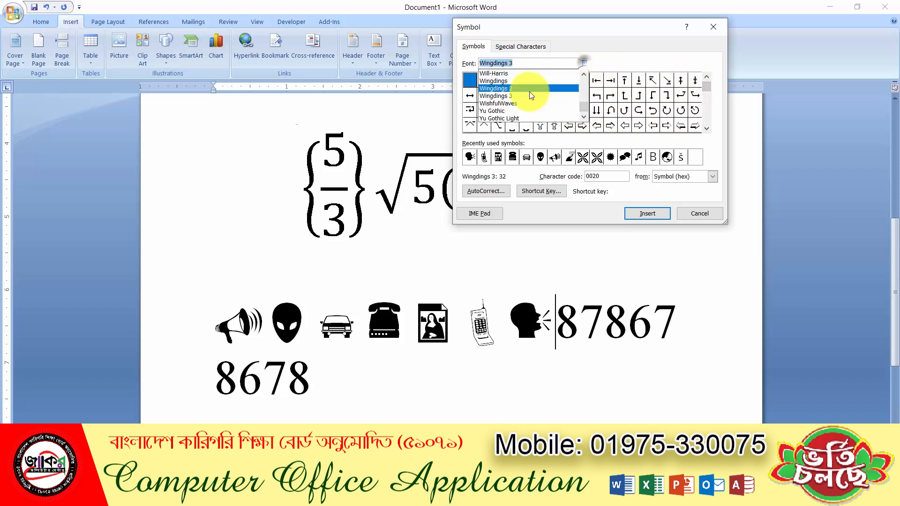
pyautogui.click(506, 87)
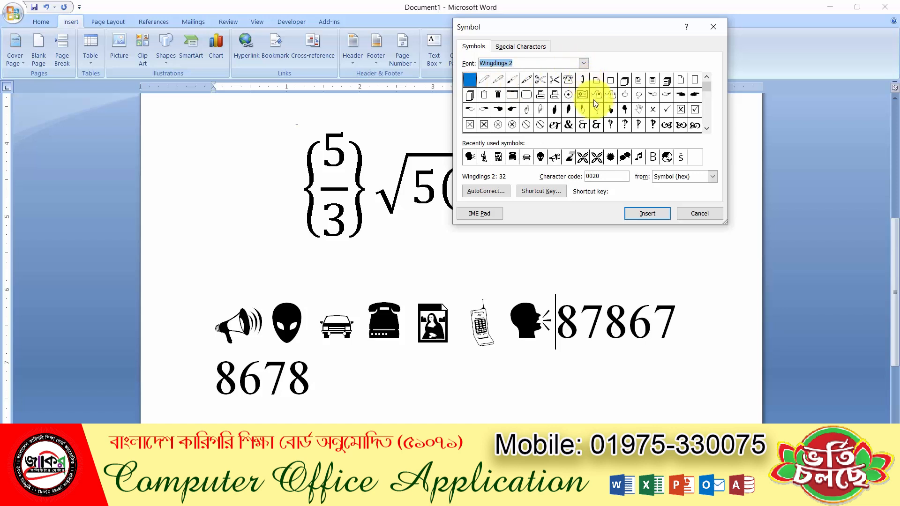
# Insert the Wingdings 2 scissors symbol followed by the printer symbol
pyautogui.click(540, 79)
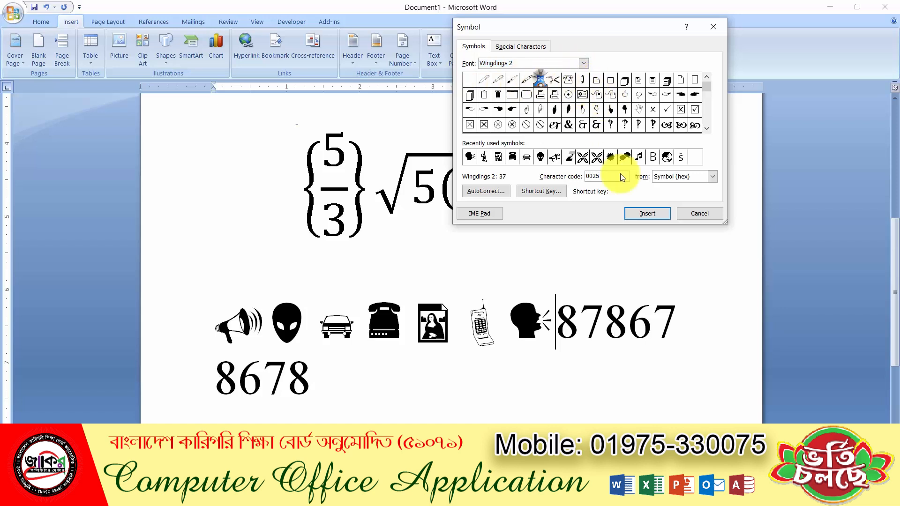
pyautogui.click(642, 211)
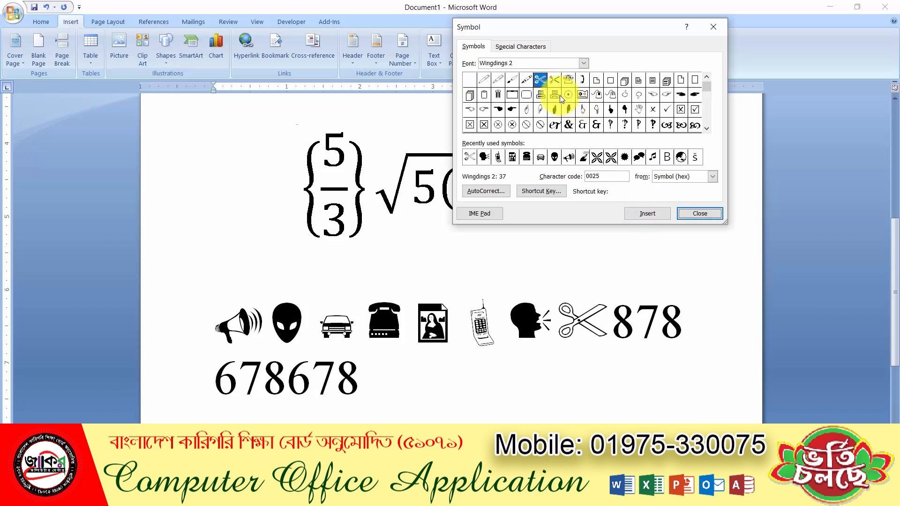
pyautogui.click(541, 93)
pyautogui.click(635, 211)
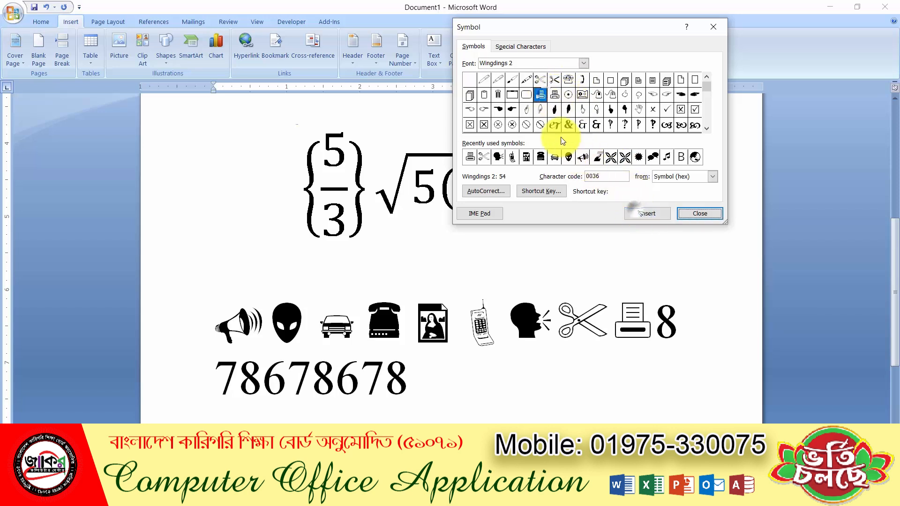
# Close the Symbol dialog and enlarge the mobile-phone symbol five Grow Font steps
pyautogui.click(706, 217)
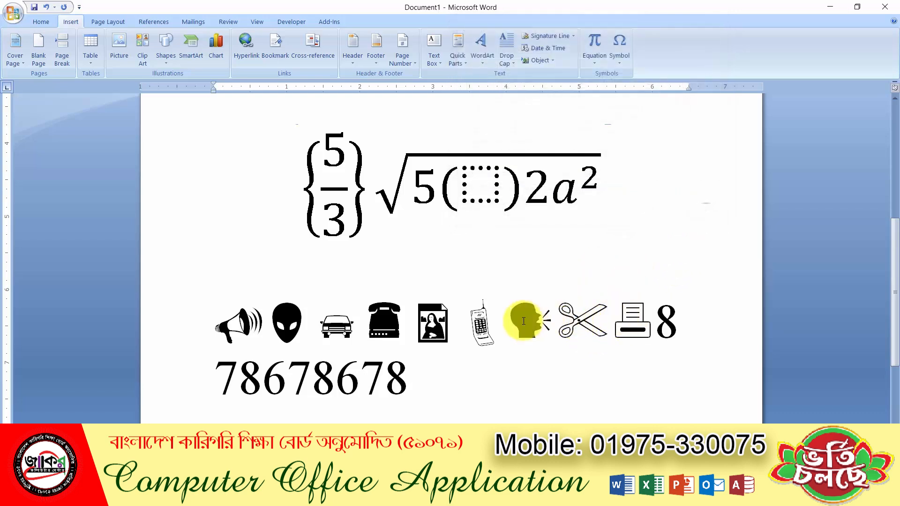
pyautogui.moveTo(506, 323); pyautogui.dragTo(460, 319)
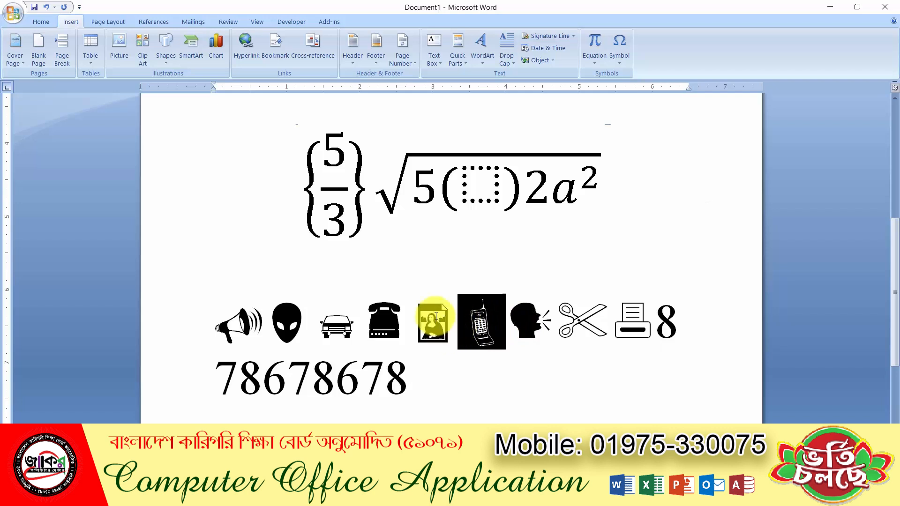
pyautogui.click(43, 22)
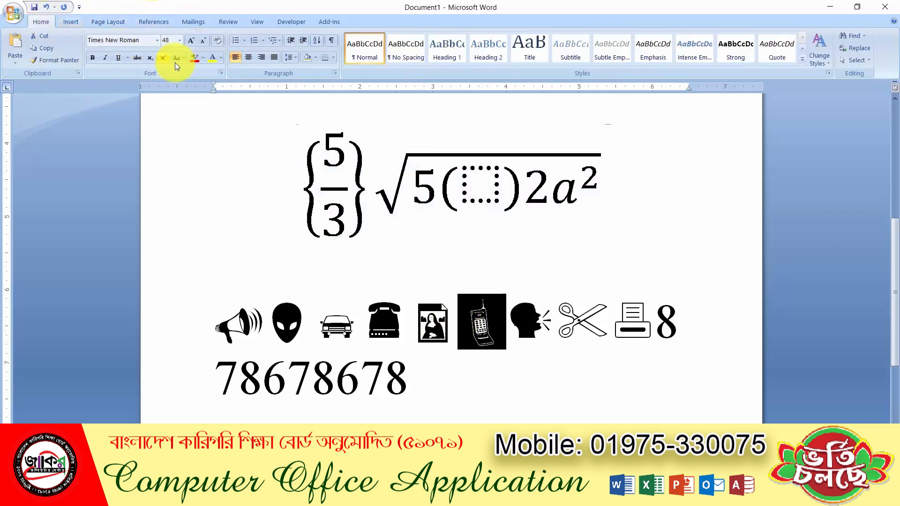
pyautogui.click(191, 41)
pyautogui.click(191, 41)
pyautogui.click(191, 40)
pyautogui.click(192, 40)
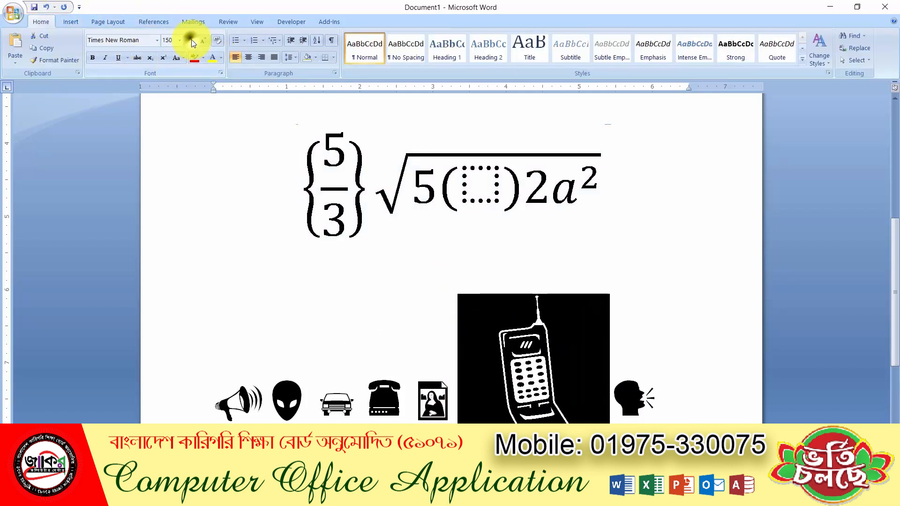
pyautogui.click(191, 41)
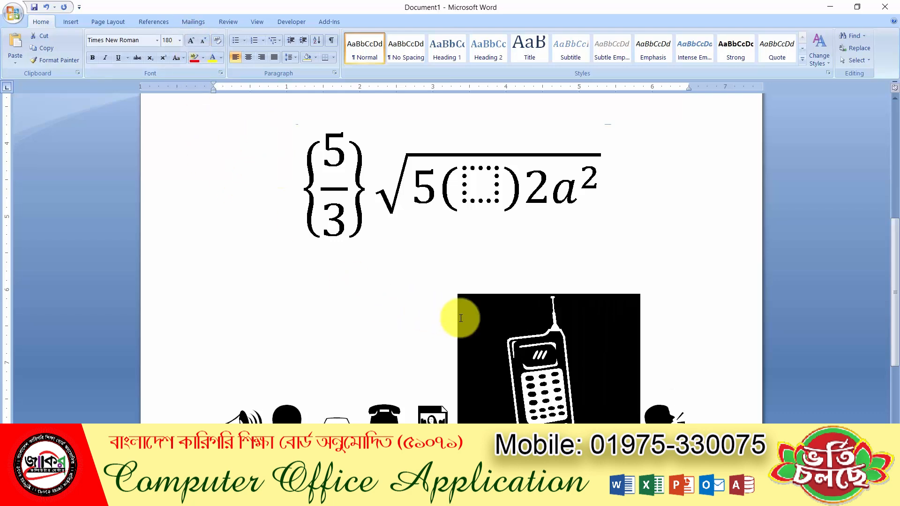
pyautogui.click(422, 340)
# Insert a page break after 878678678 to start a blank second page
pyautogui.scroll(-3, 423, 340)
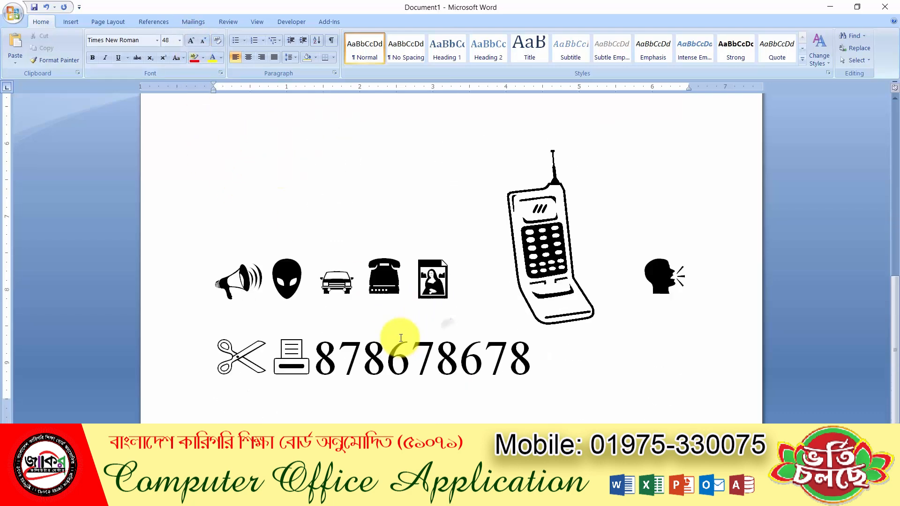
pyautogui.click(535, 364)
pyautogui.hotkey('ctrl', 'Return')
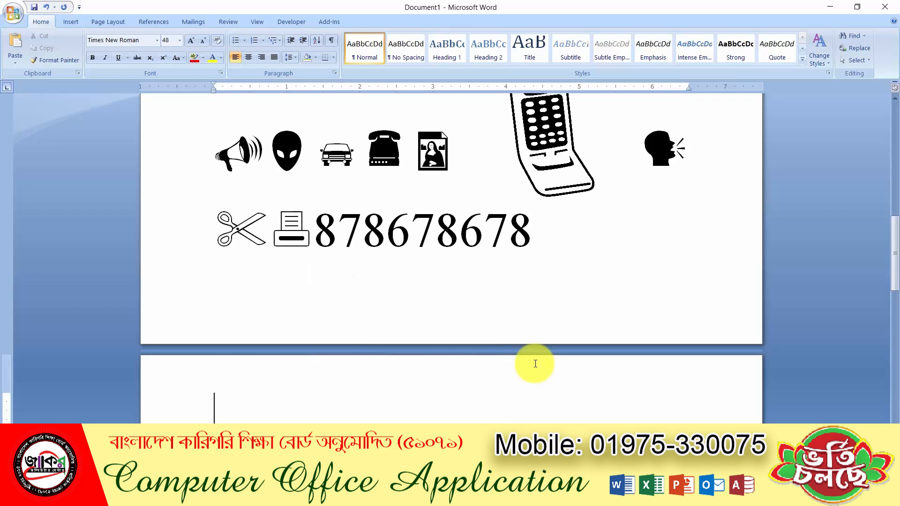
pyautogui.scroll(20, 438, 284)
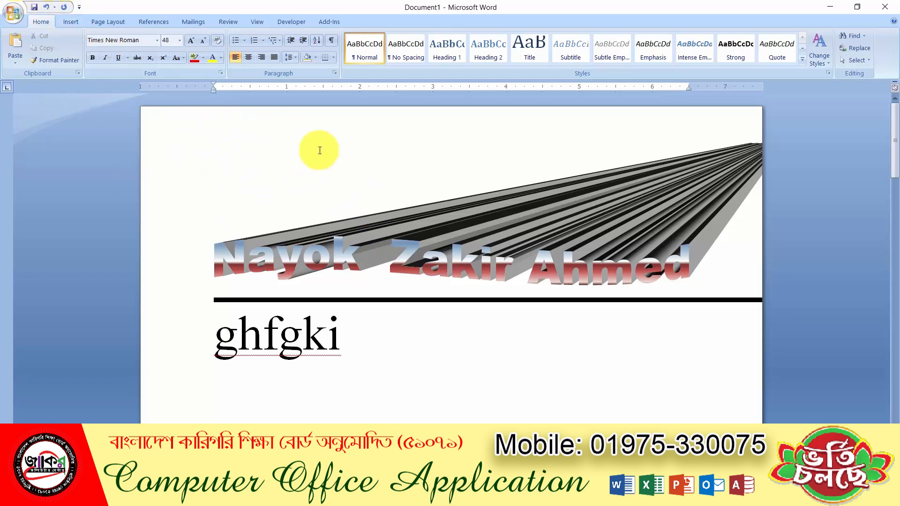
pyautogui.scroll(-15, 396, 206)
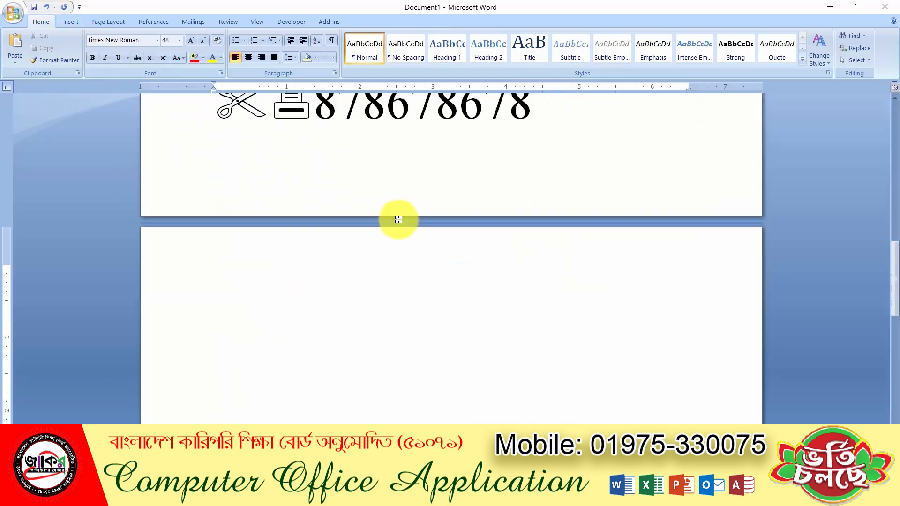
pyautogui.scroll(1, 399, 219)
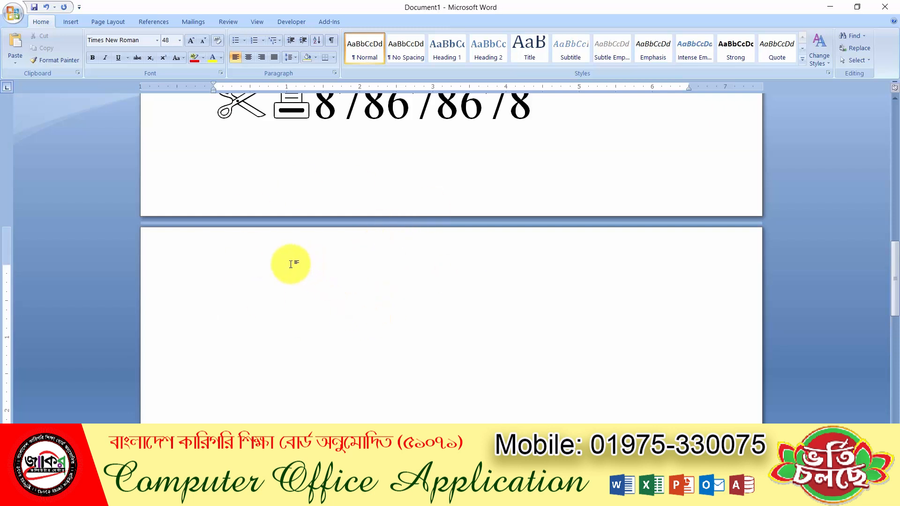
# Browse the Page Layout paper sizes and set the paper to A4
pyautogui.click(107, 22)
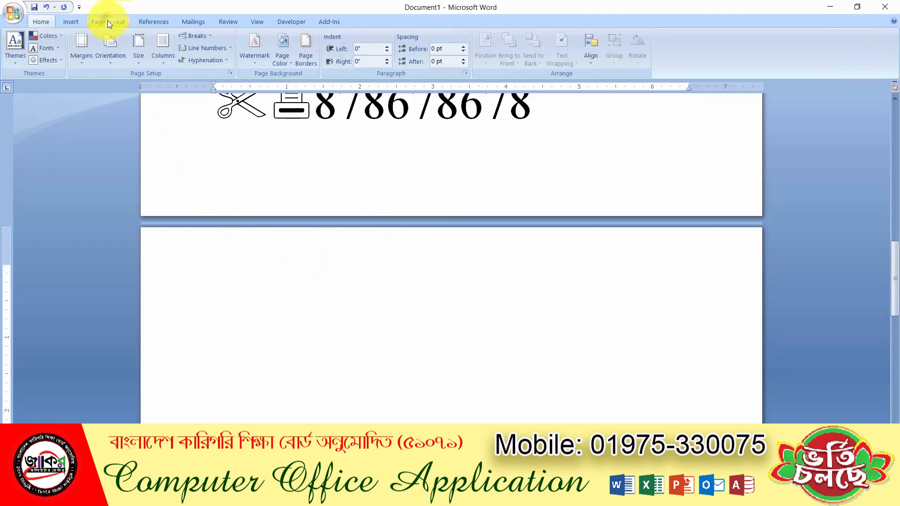
pyautogui.click(144, 61)
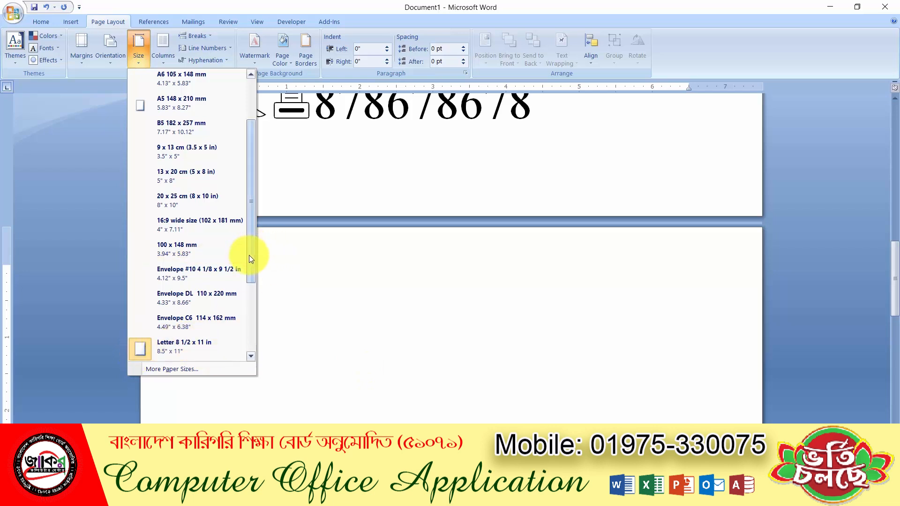
pyautogui.moveTo(249, 255); pyautogui.dragTo(263, 152)
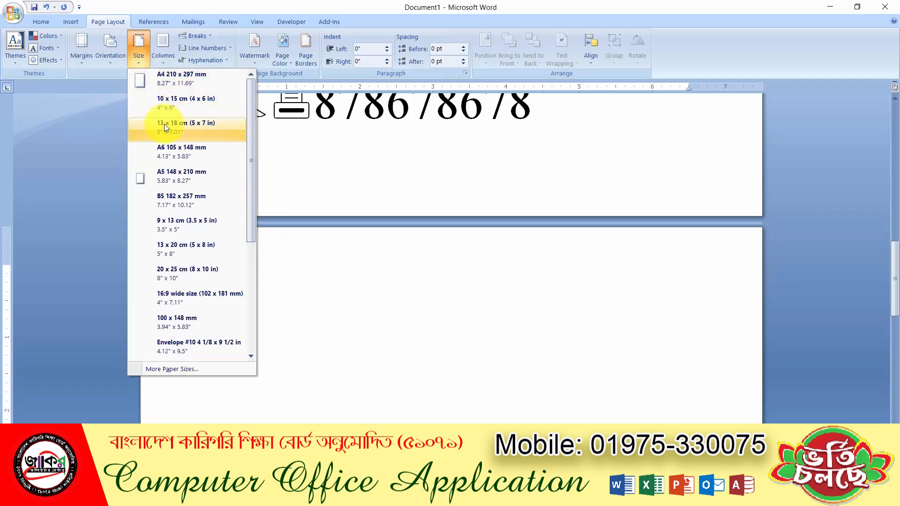
pyautogui.moveTo(252, 158); pyautogui.dragTo(257, 110)
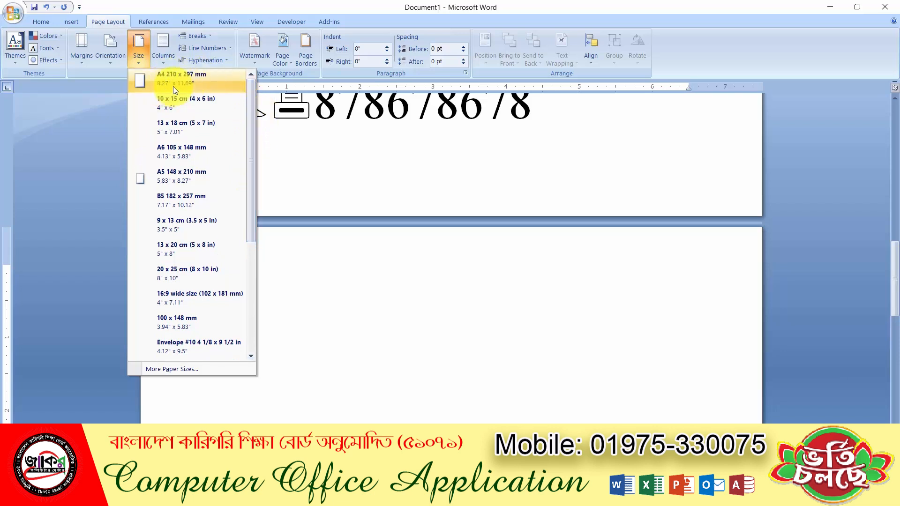
pyautogui.moveTo(249, 107); pyautogui.dragTo(249, 209)
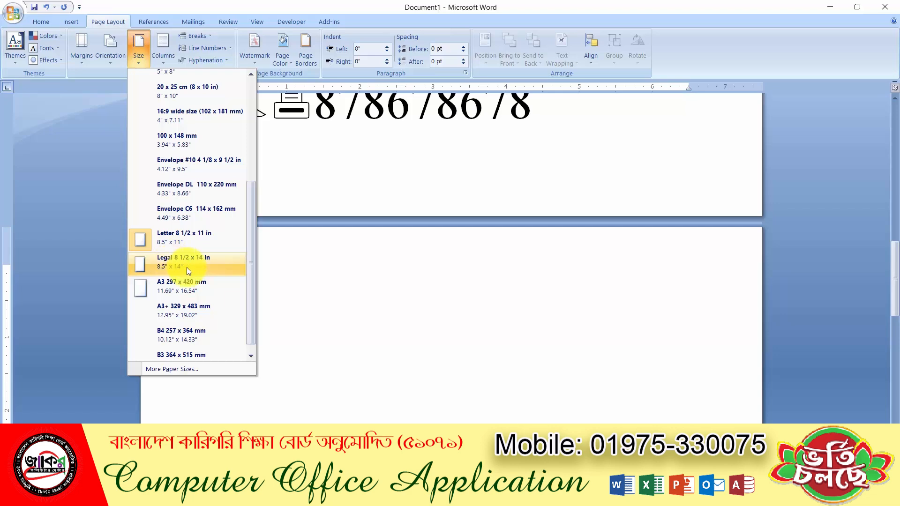
pyautogui.moveTo(255, 262); pyautogui.dragTo(262, 98)
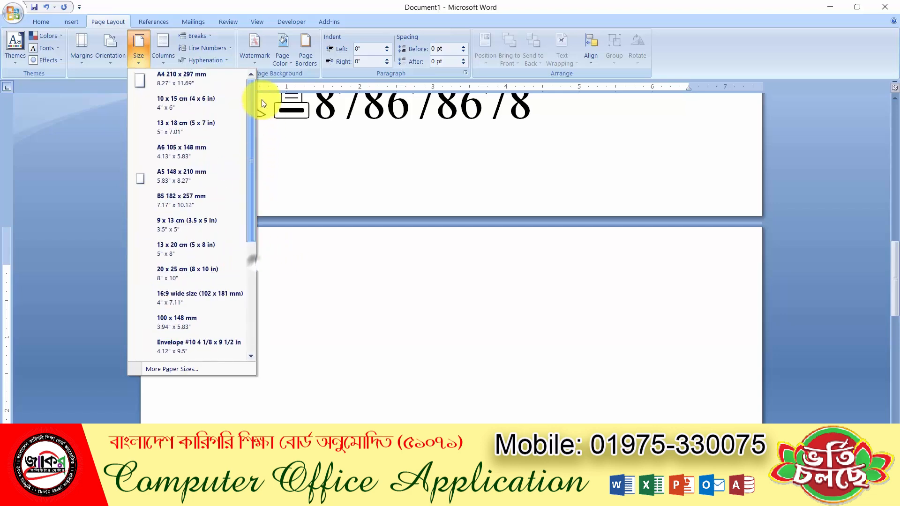
pyautogui.click(193, 80)
# Change the paper size to Legal, 8 1/2 x 14 in
pyautogui.scroll(20, 387, 293)
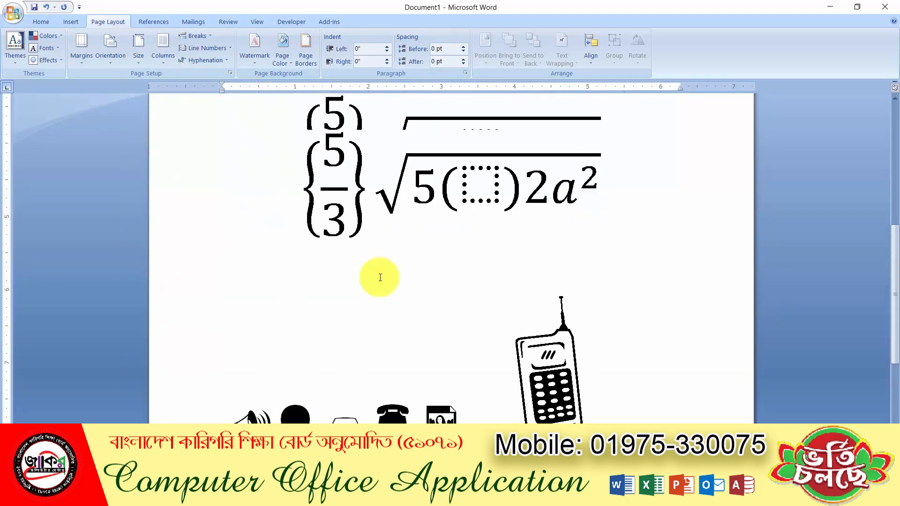
pyautogui.click(146, 58)
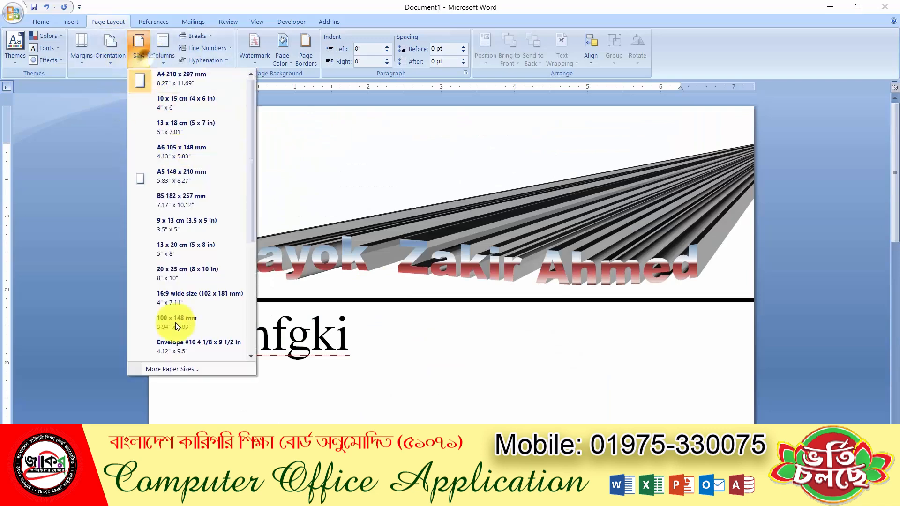
pyautogui.scroll(-3, 178, 328)
pyautogui.click(181, 249)
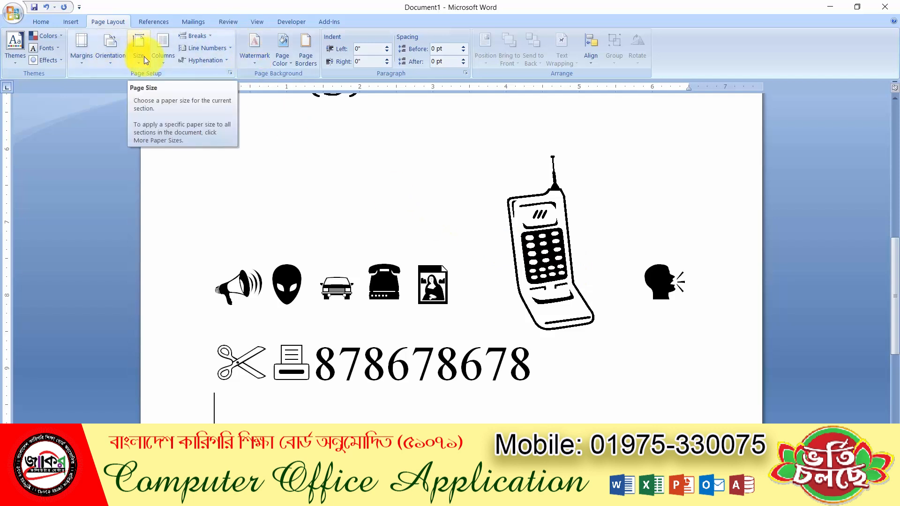
# Switch the pages to landscape, back to portrait, then to landscape again
pyautogui.click(114, 60)
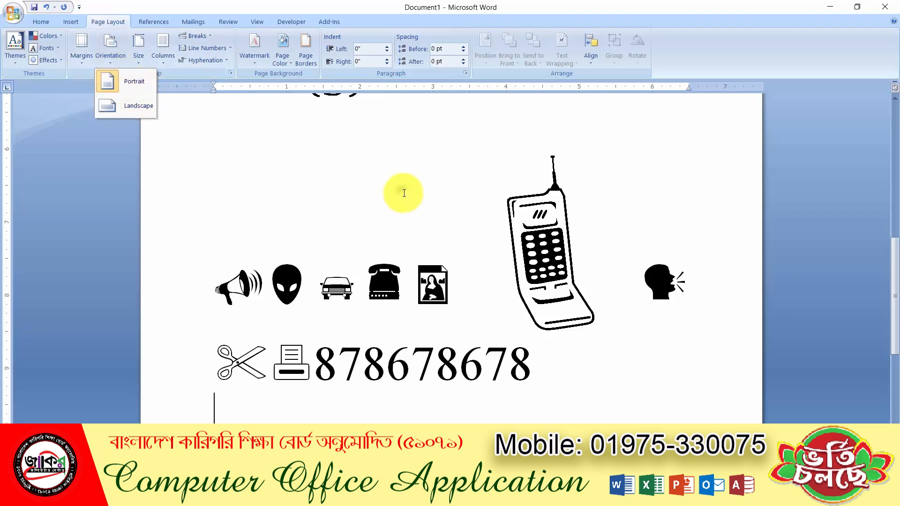
pyautogui.scroll(15, 404, 193)
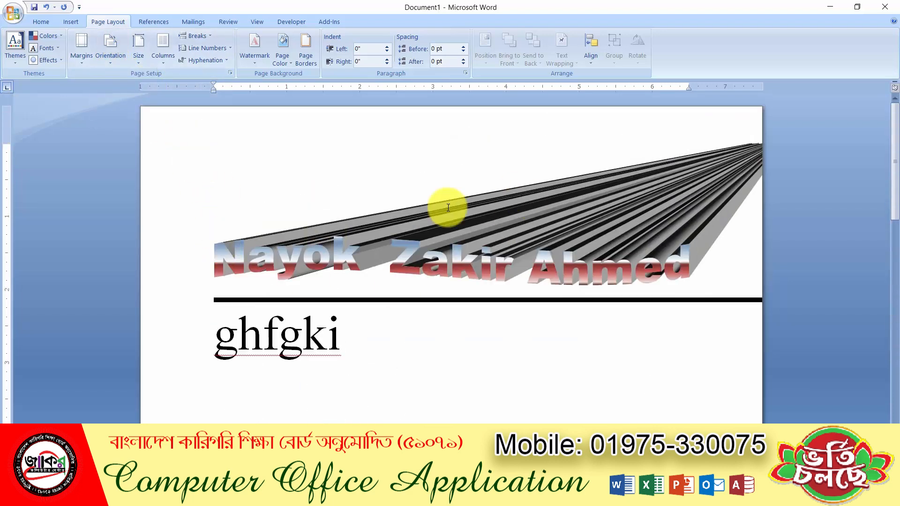
pyautogui.click(109, 62)
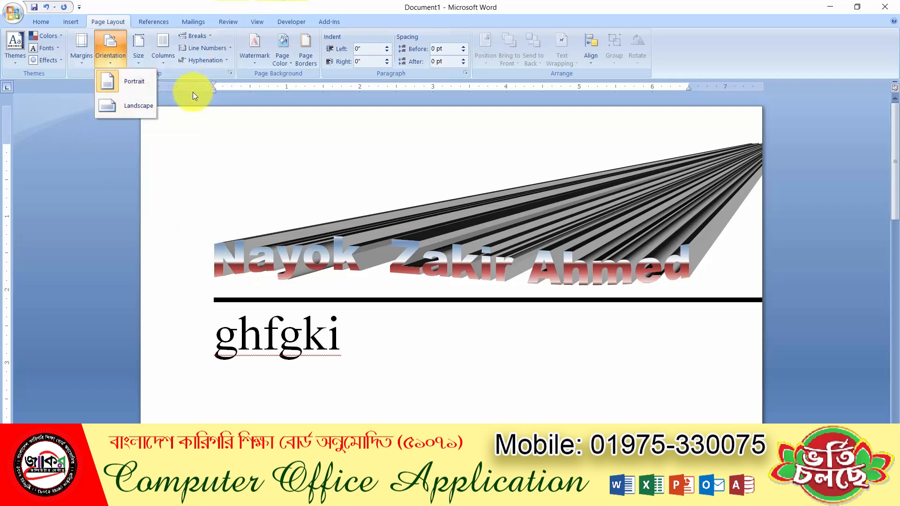
pyautogui.click(142, 105)
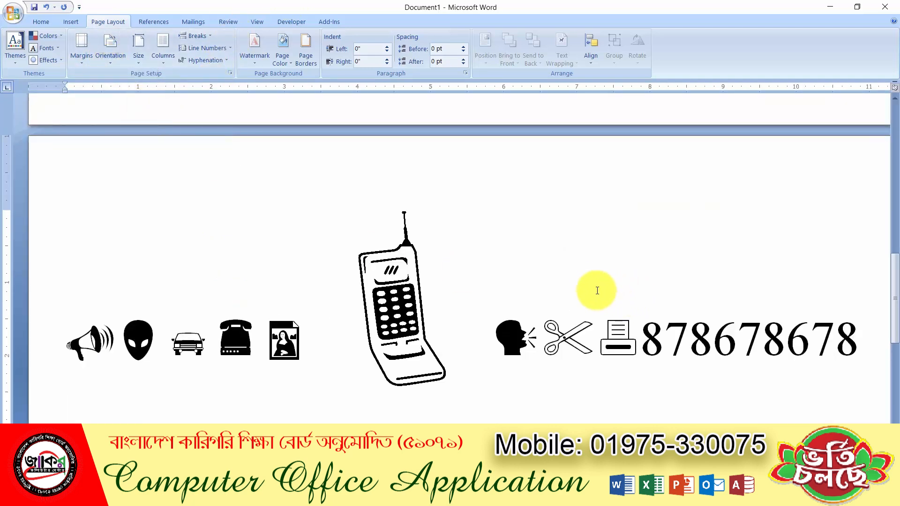
pyautogui.press('Return')
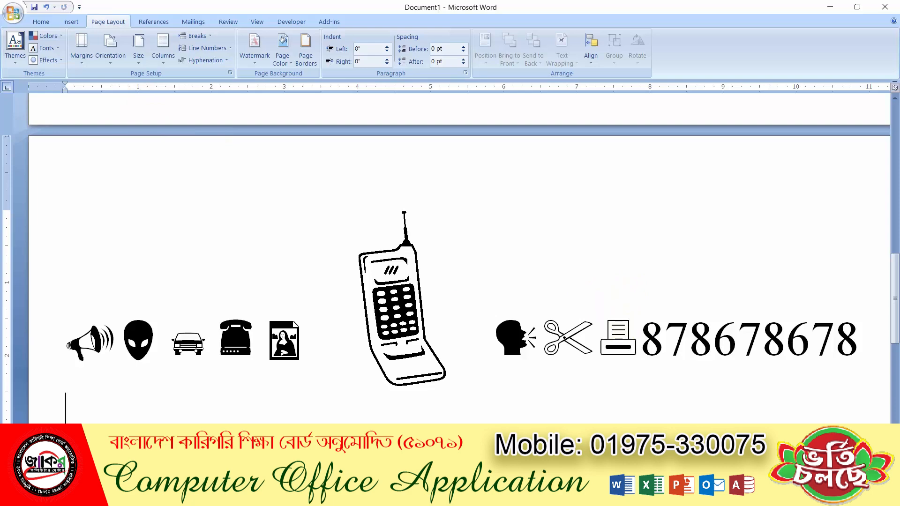
pyautogui.scroll(-8, 449, 253)
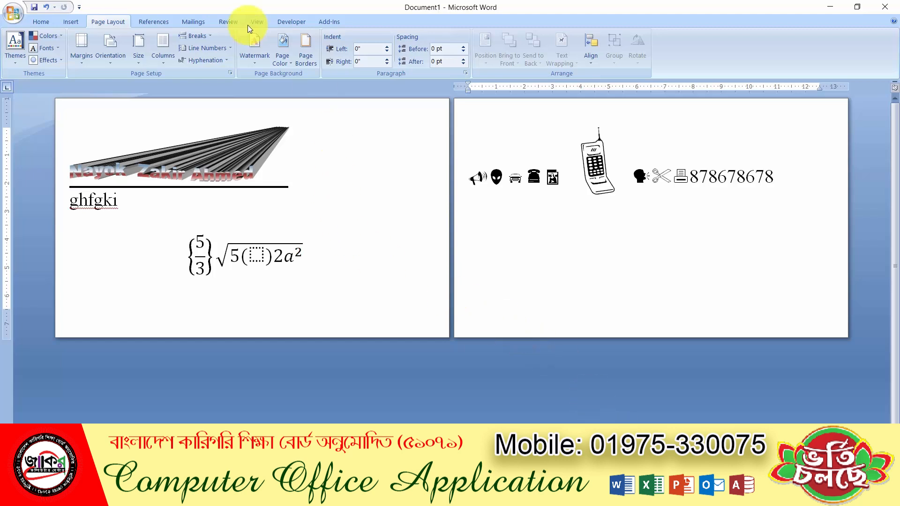
pyautogui.click(110, 59)
pyautogui.click(118, 79)
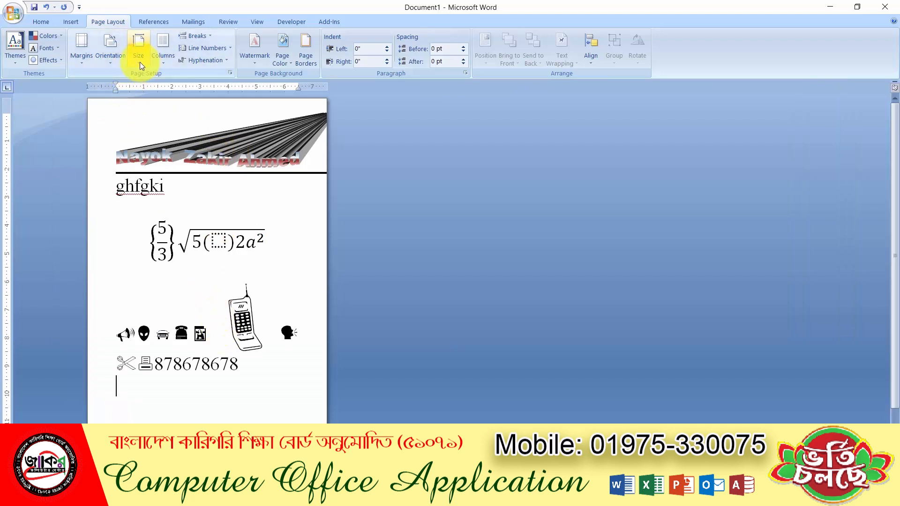
pyautogui.click(110, 59)
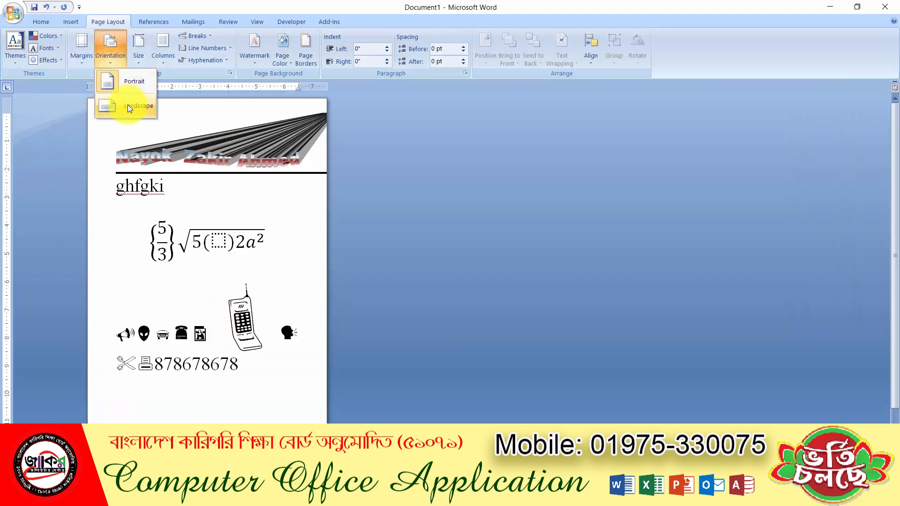
pyautogui.click(127, 105)
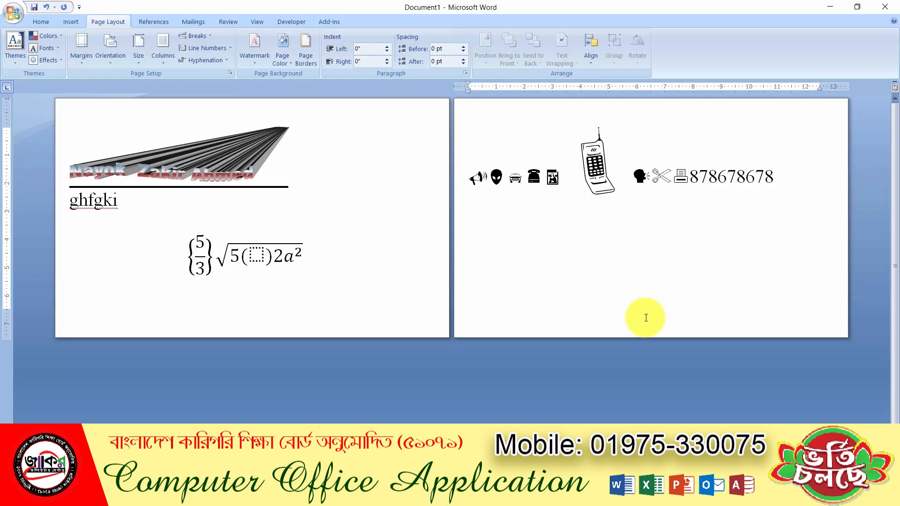
# Check the margin presets without changes, then toggle orientation to portrait and finally landscape
pyautogui.click(78, 65)
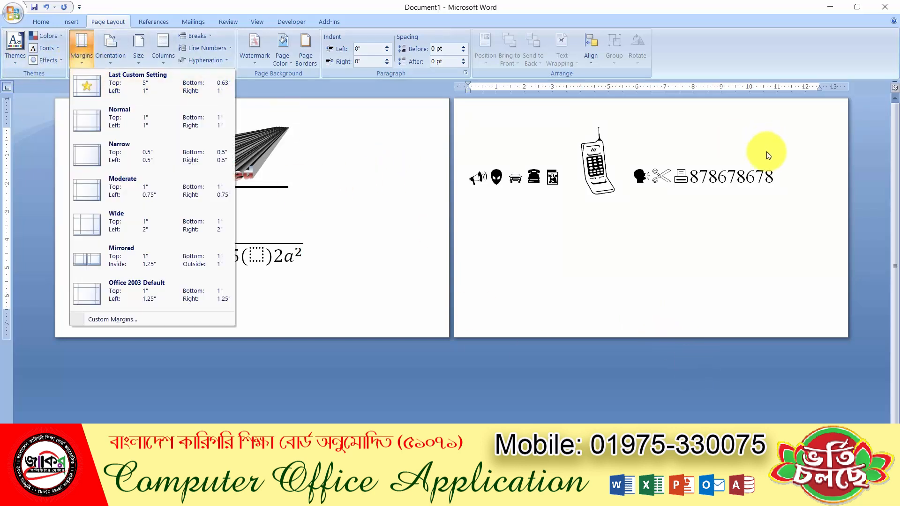
pyautogui.click(710, 175)
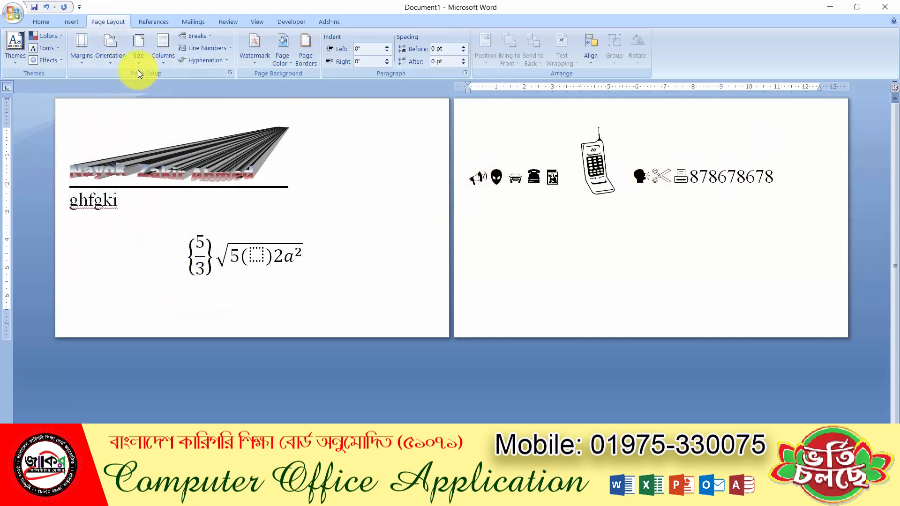
pyautogui.click(113, 57)
pyautogui.click(134, 87)
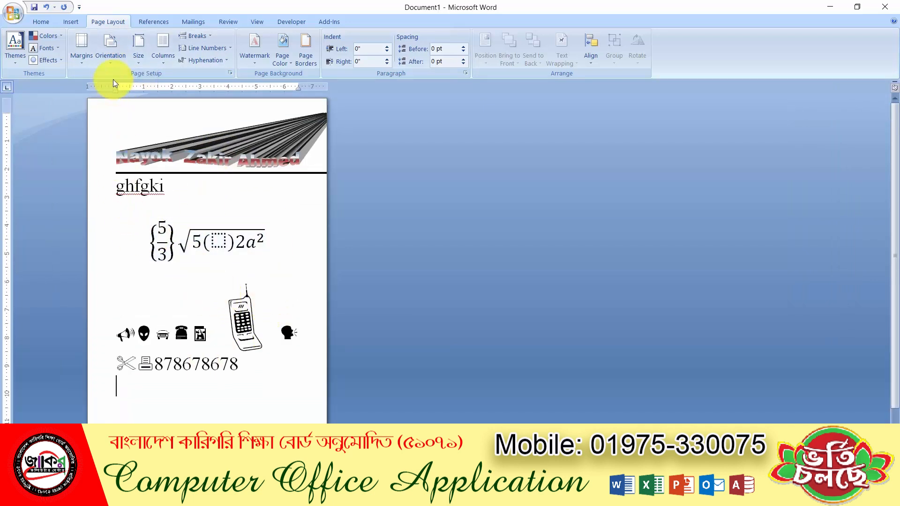
pyautogui.click(113, 58)
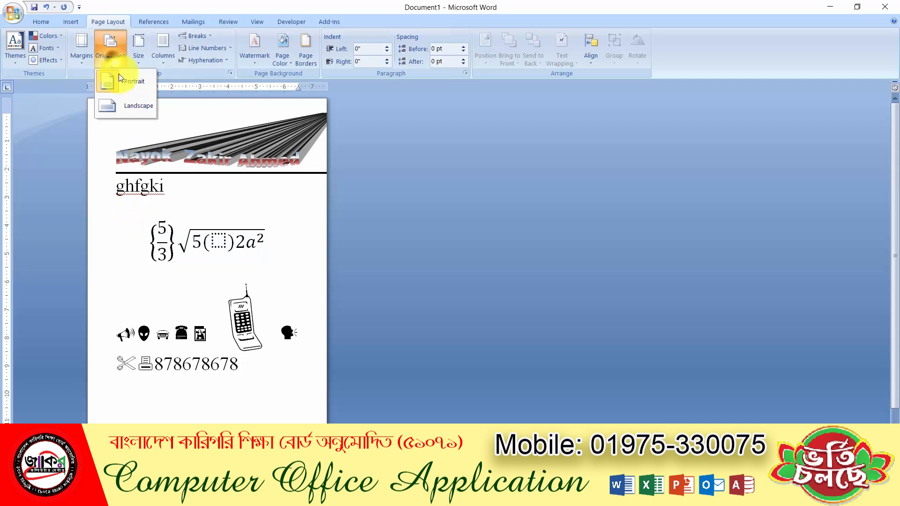
pyautogui.click(128, 106)
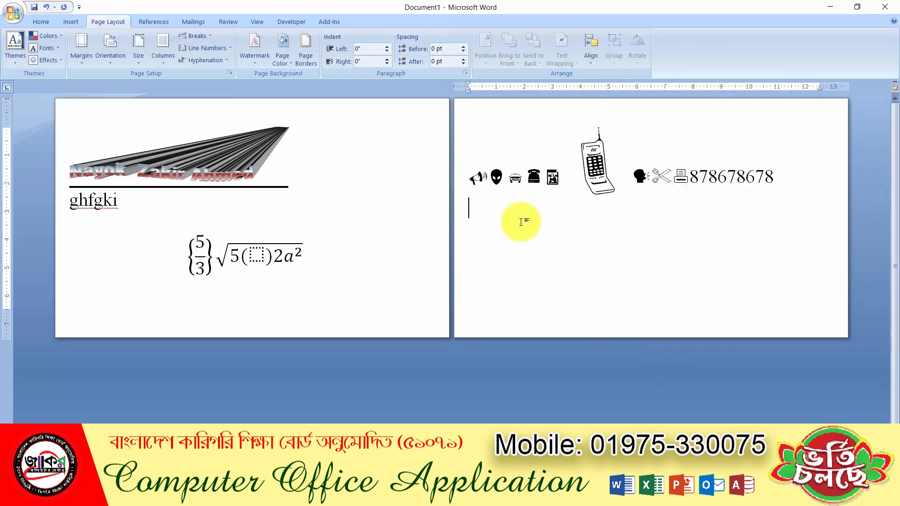
# Enter 2 inches for both Left and Right in Custom Margins and apply them
pyautogui.click(81, 59)
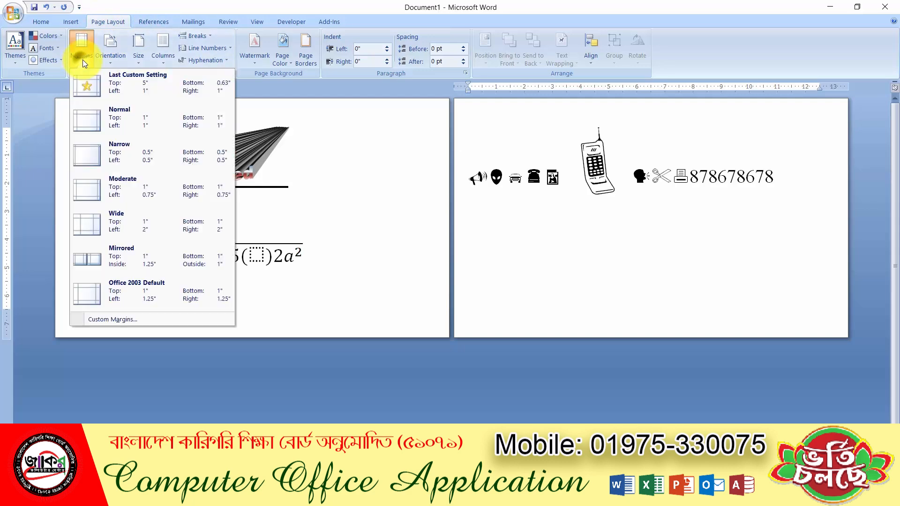
pyautogui.click(128, 318)
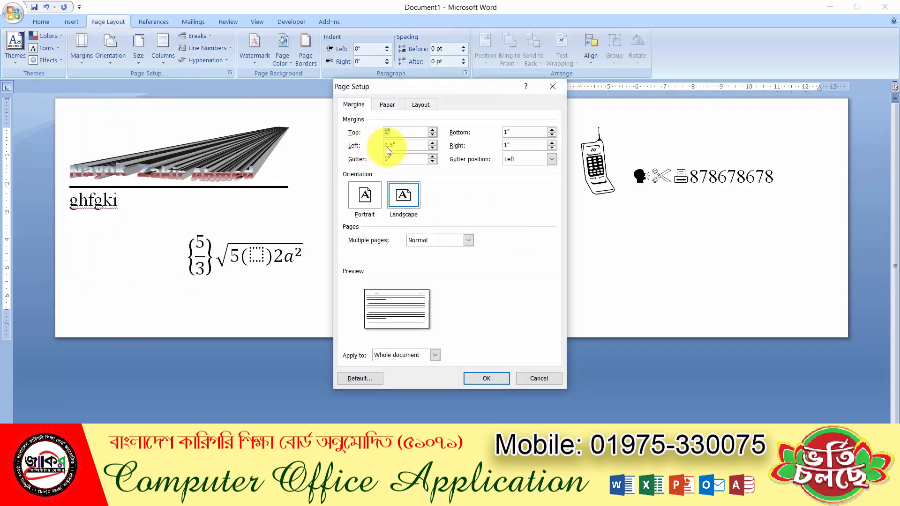
pyautogui.moveTo(415, 145); pyautogui.dragTo(268, 143)
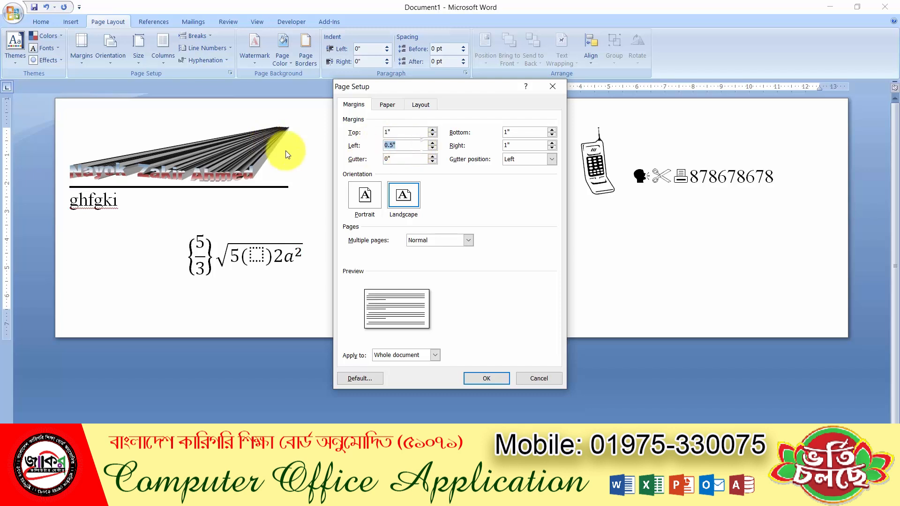
pyautogui.write('2')
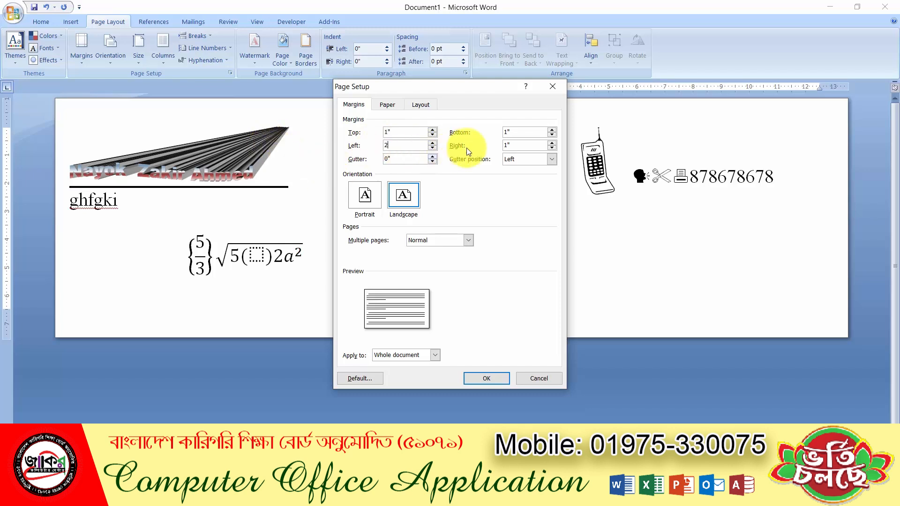
pyautogui.doubleClick(525, 147)
pyautogui.write('2')
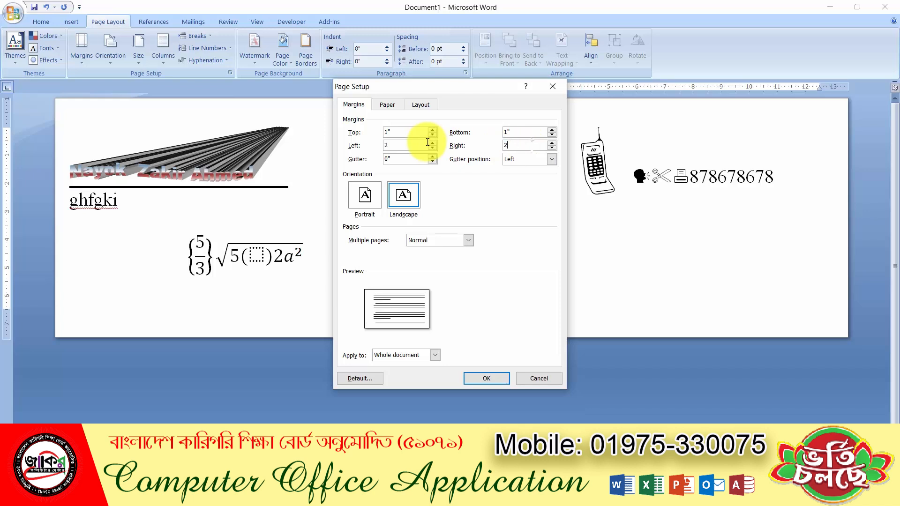
pyautogui.click(478, 374)
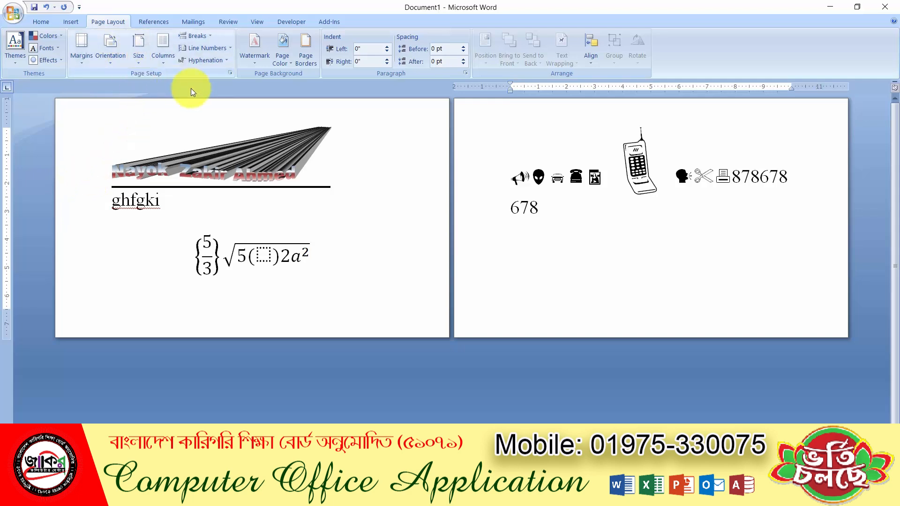
# Leave Custom Margins unchanged and switch the paper size to A5 (148 x 210 mm)
pyautogui.click(86, 59)
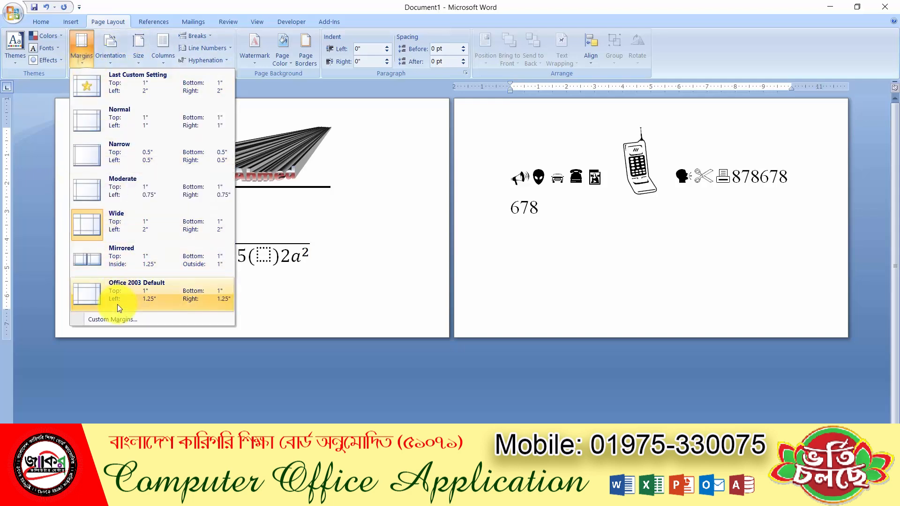
pyautogui.click(115, 318)
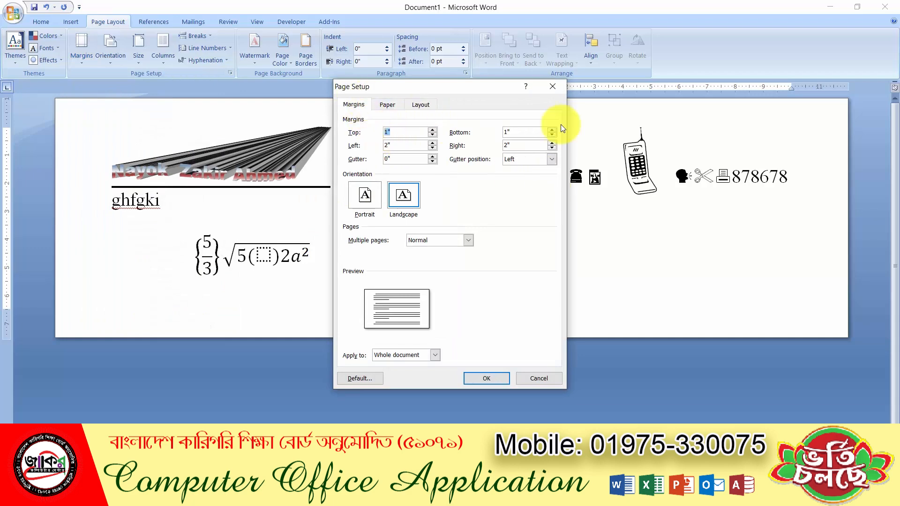
pyautogui.press('Return')
pyautogui.click(143, 56)
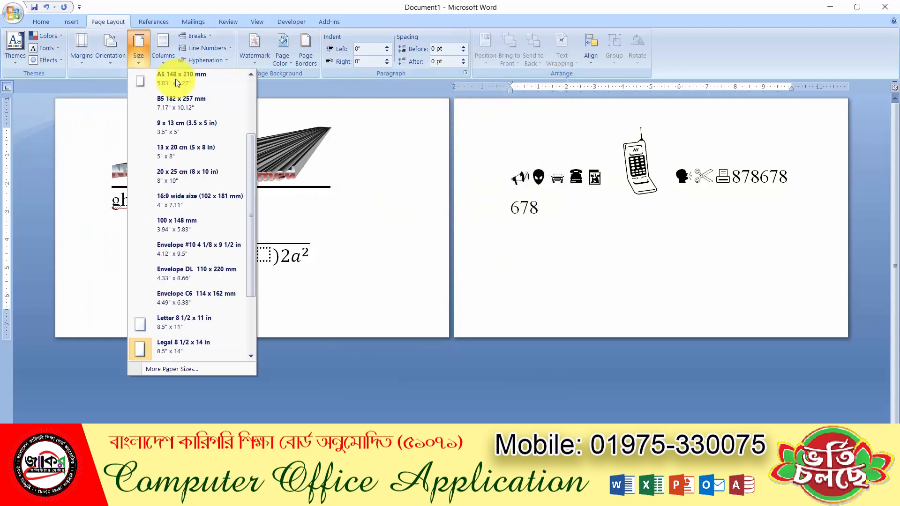
pyautogui.click(213, 125)
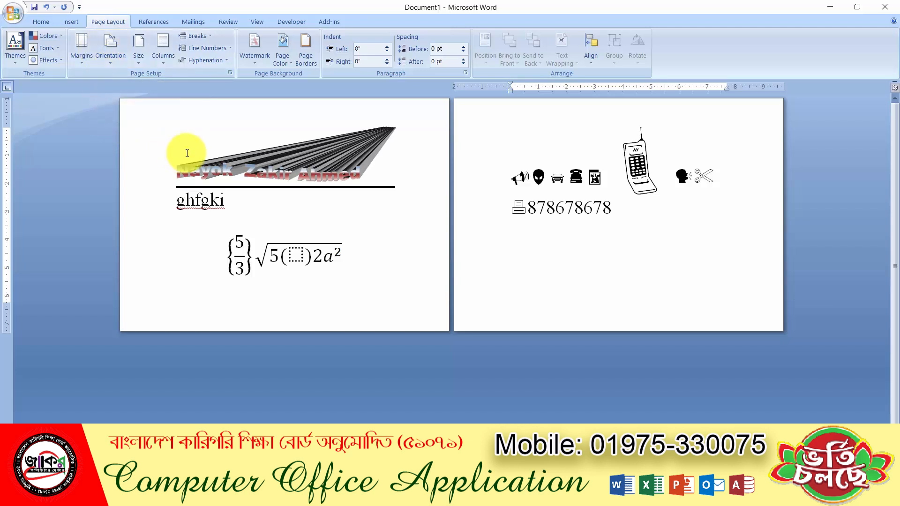
pyautogui.click(84, 60)
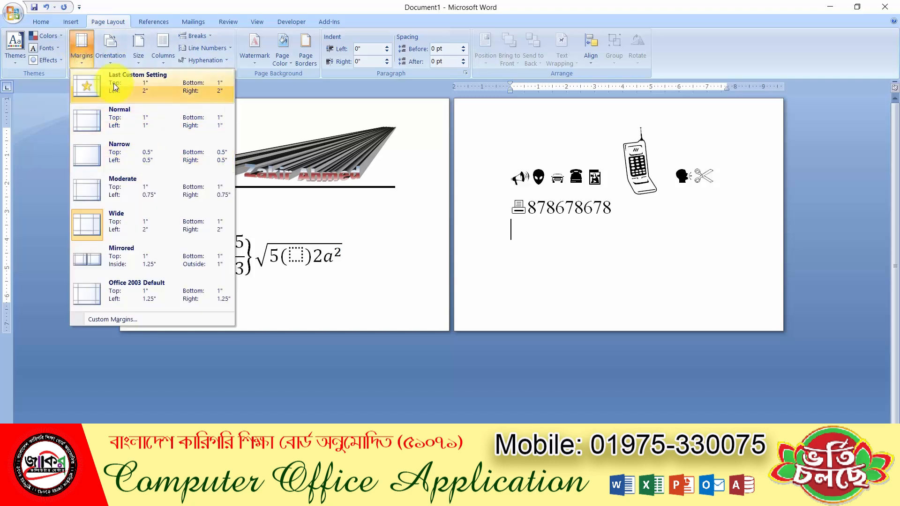
pyautogui.click(119, 62)
pyautogui.click(135, 88)
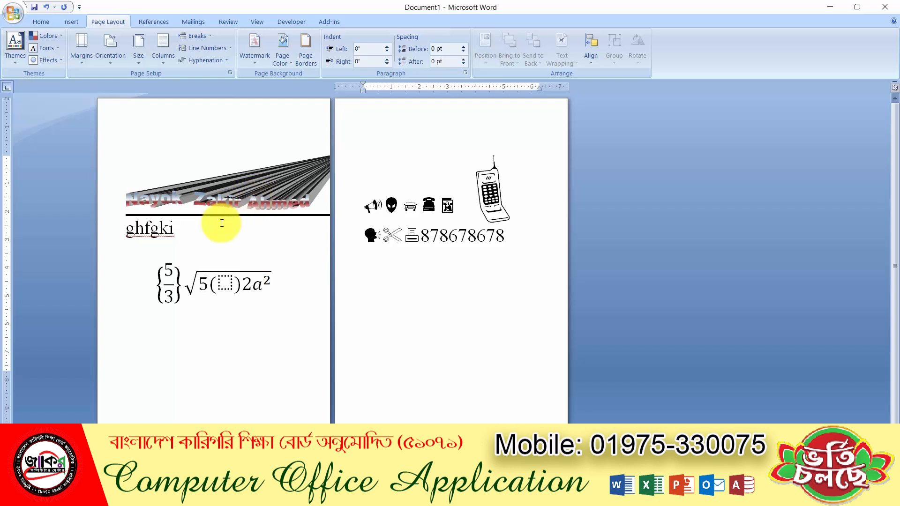
pyautogui.click(232, 337)
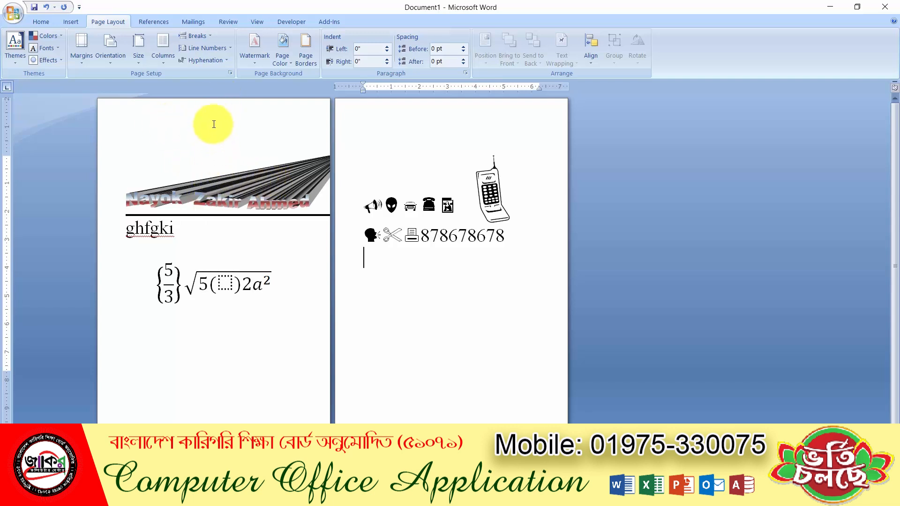
# Set a 4-inch top margin, then type placeholder text starting 'yujg' atop page 2
pyautogui.click(81, 59)
pyautogui.click(115, 321)
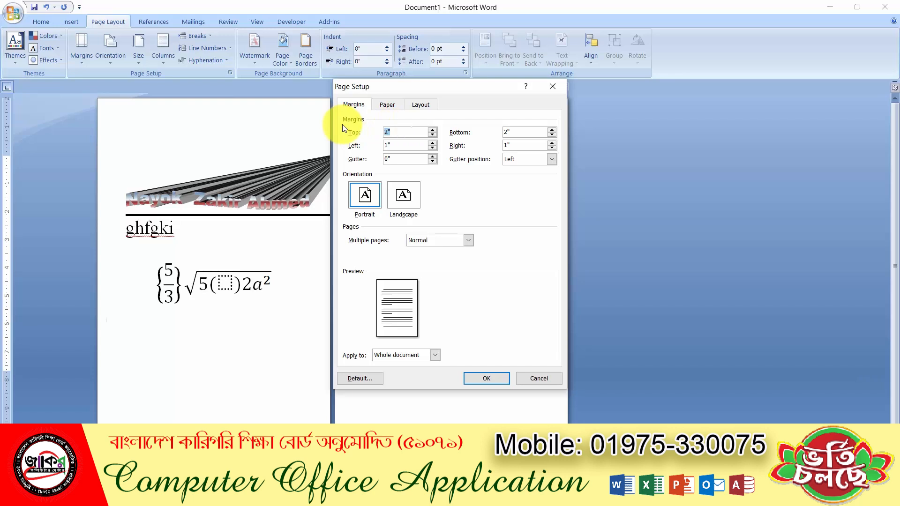
pyautogui.write('4')
pyautogui.click(483, 381)
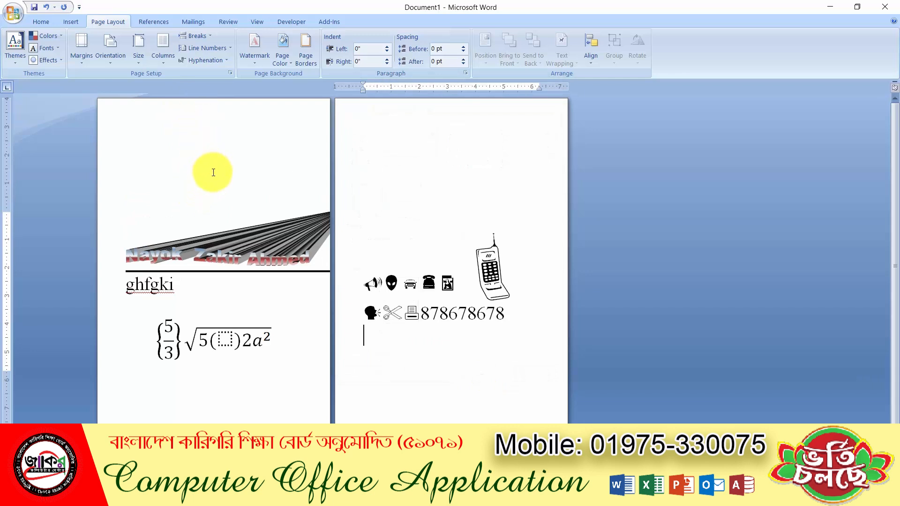
pyautogui.click(406, 184)
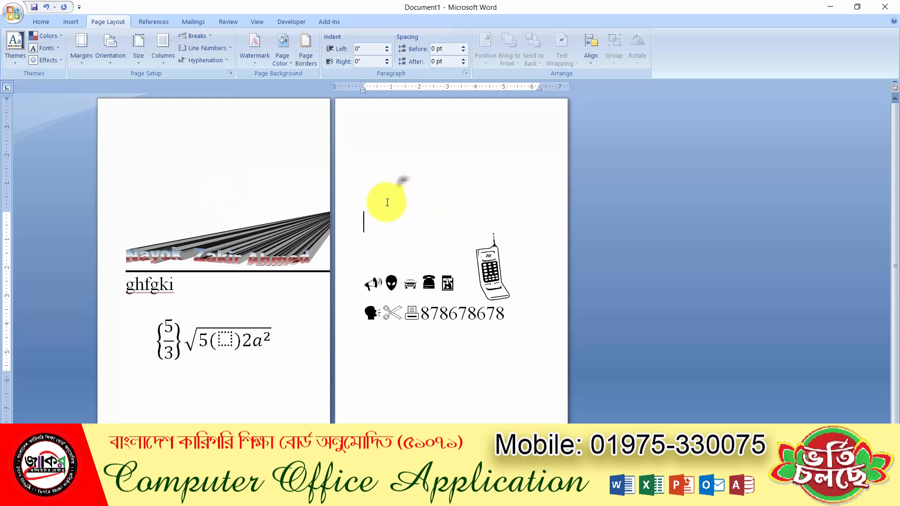
pyautogui.write('yujg')
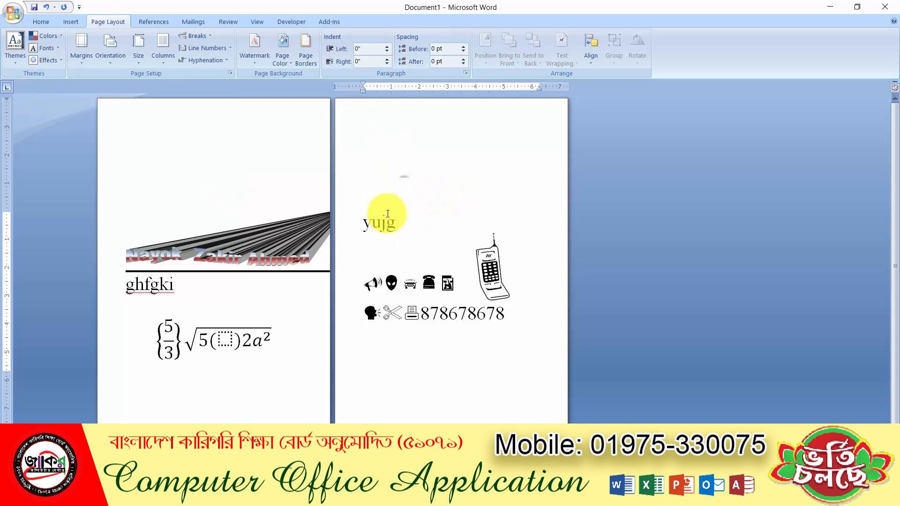
pyautogui.write('jghjghjghj8fghjhfjghjvbn cv')
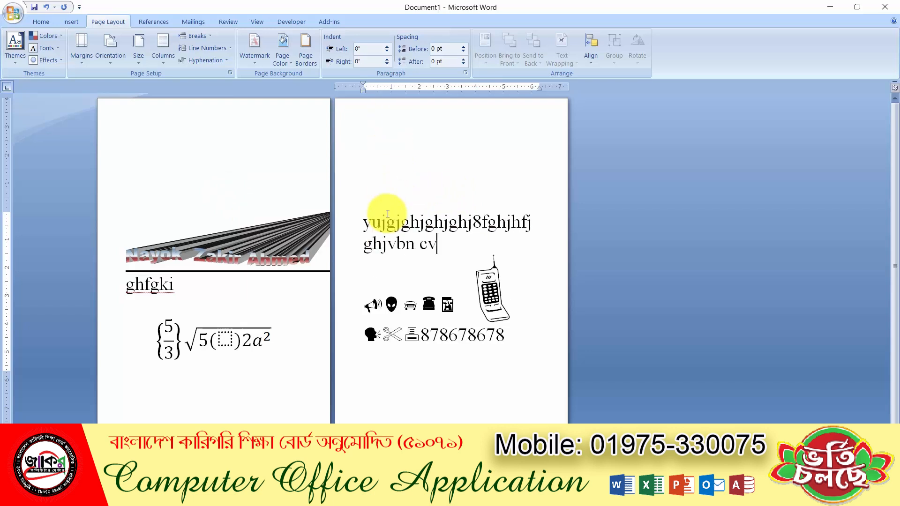
pyautogui.write('gfhjhgj i bv9jghjgjghjghj')
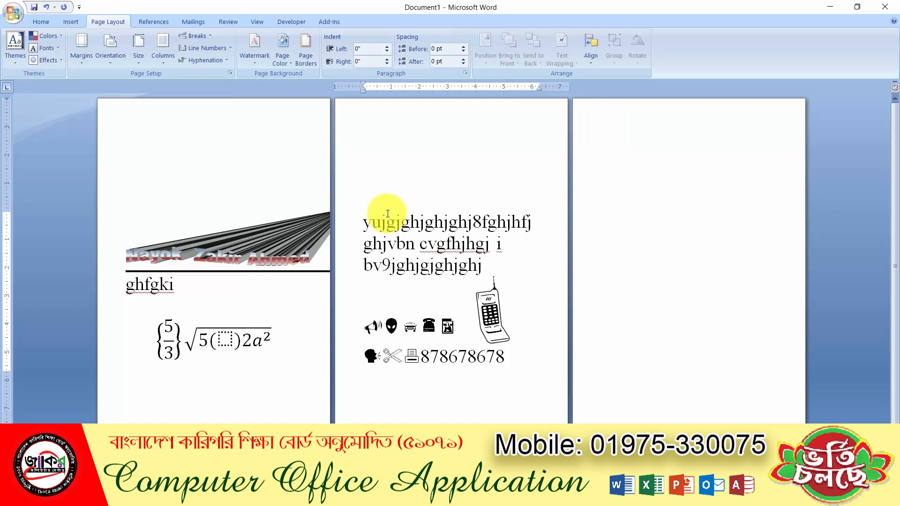
pyautogui.write(' hjghj9gh9hjkghjkjhkhjo 0hgkjhjkhjk0hjkjkjh ,')
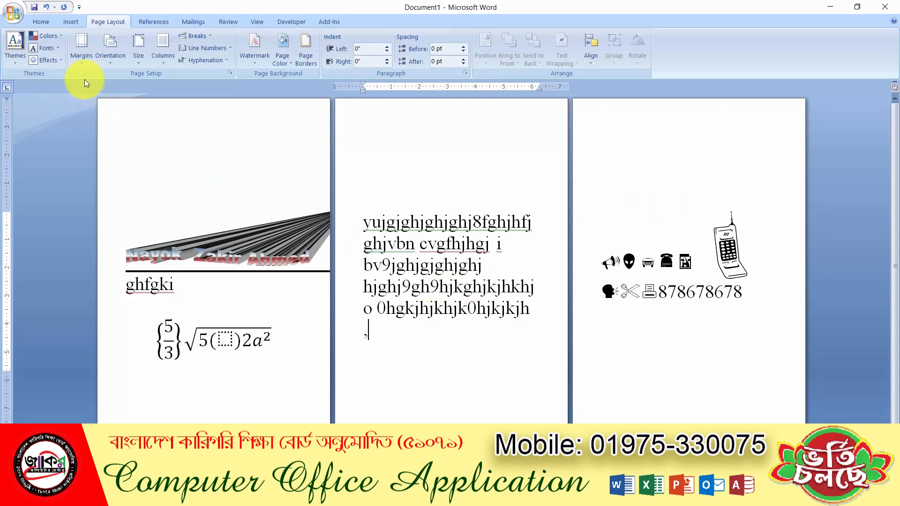
pyautogui.click(84, 56)
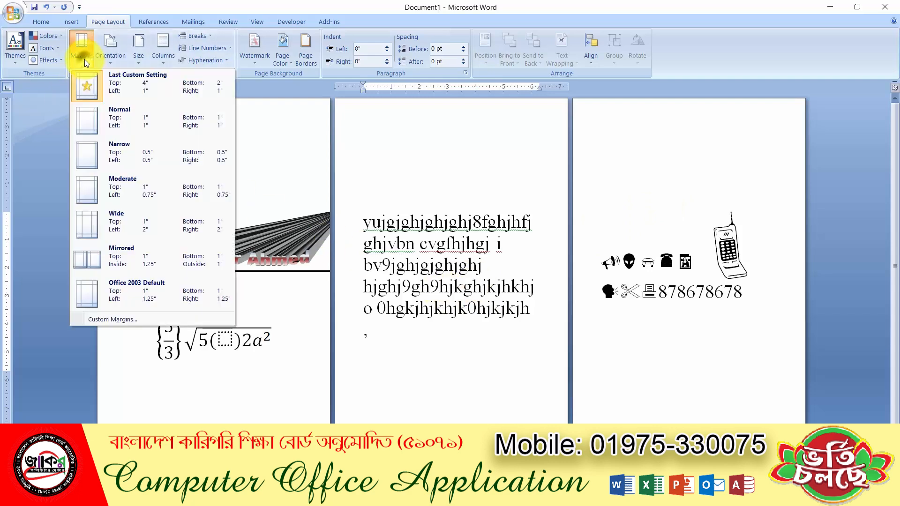
pyautogui.click(133, 318)
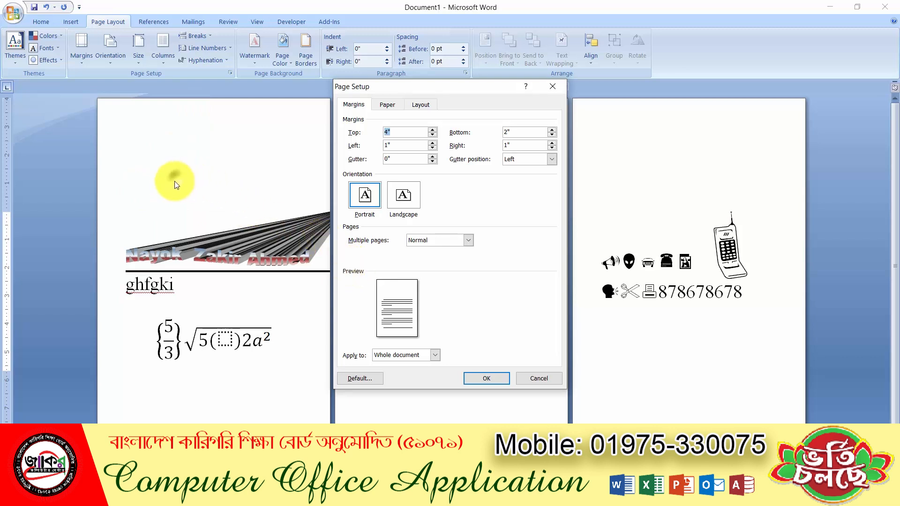
pyautogui.click(552, 88)
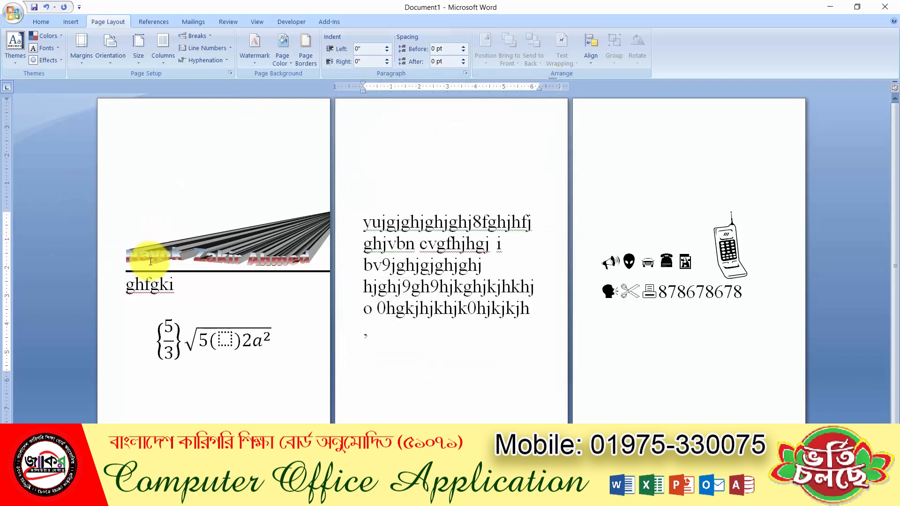
# Select the WordArt and drag the vertical ruler's top and bottom margin boundaries to shrink them
pyautogui.click(195, 286)
pyautogui.click(166, 225)
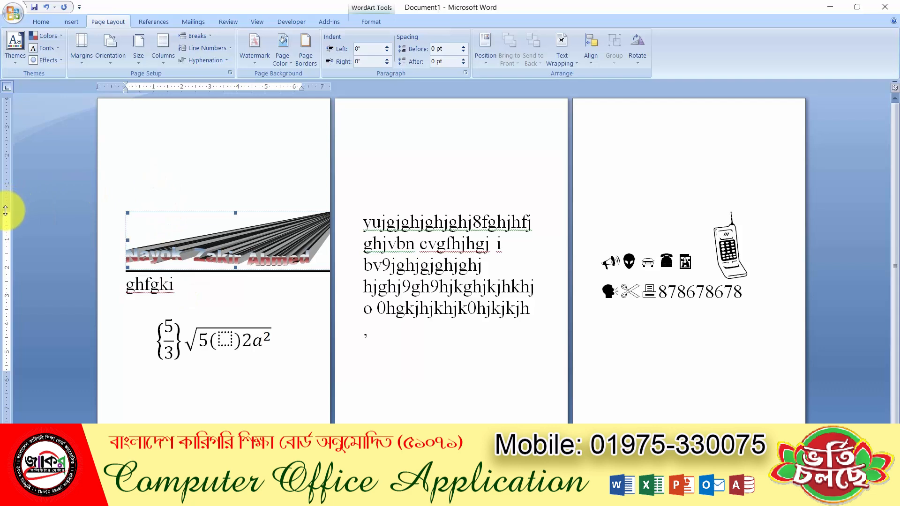
pyautogui.moveTo(5, 210); pyautogui.dragTo(46, 123)
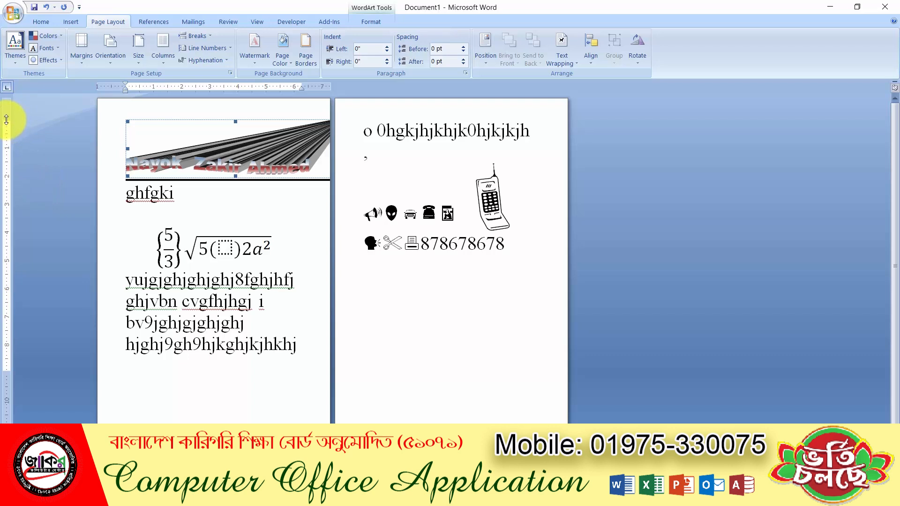
pyautogui.moveTo(7, 121); pyautogui.dragTo(15, 134)
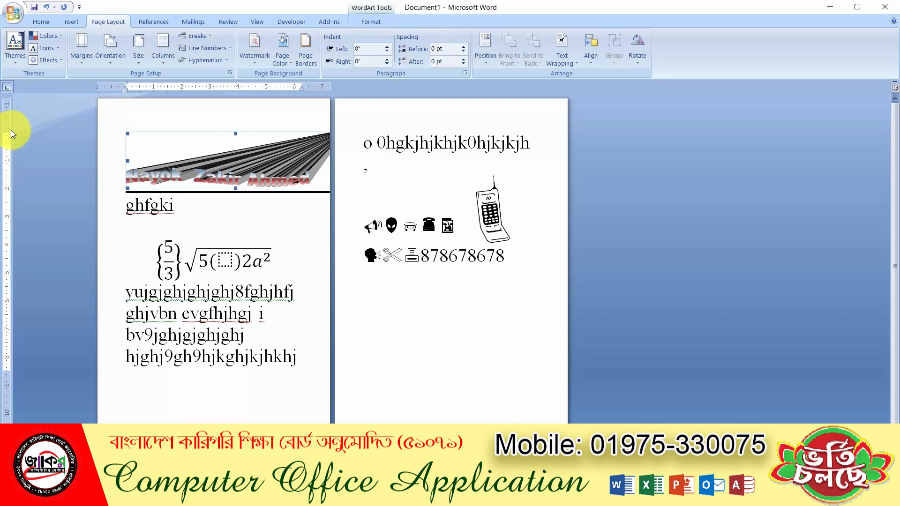
pyautogui.moveTo(8, 135); pyautogui.dragTo(8, 211)
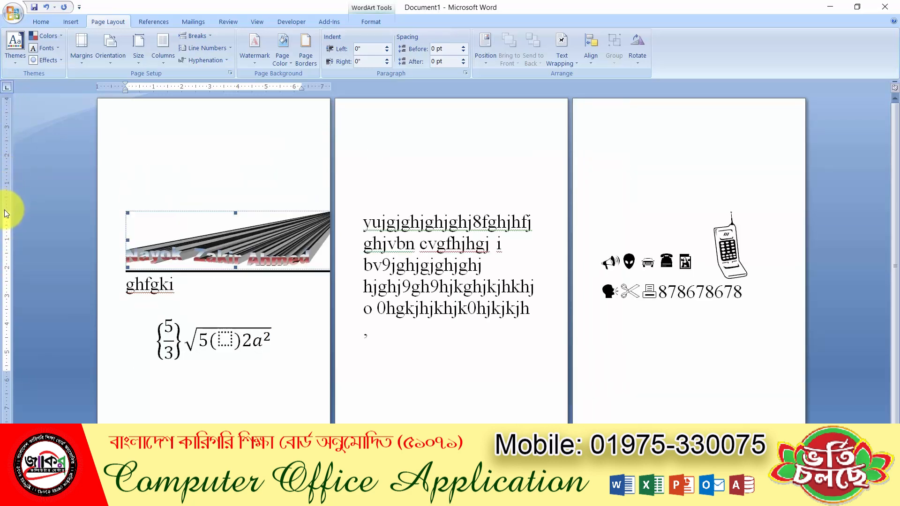
pyautogui.moveTo(5, 210); pyautogui.dragTo(13, 140)
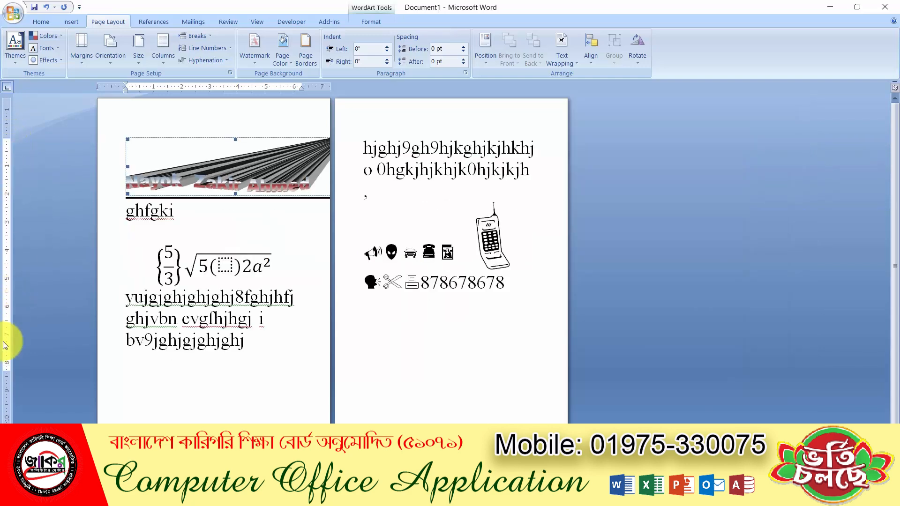
pyautogui.moveTo(6, 372); pyautogui.dragTo(10, 403)
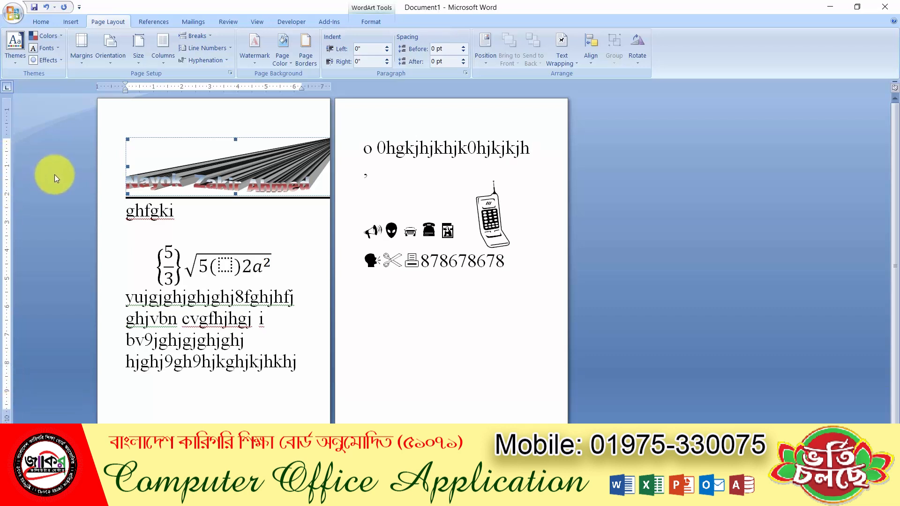
pyautogui.click(80, 53)
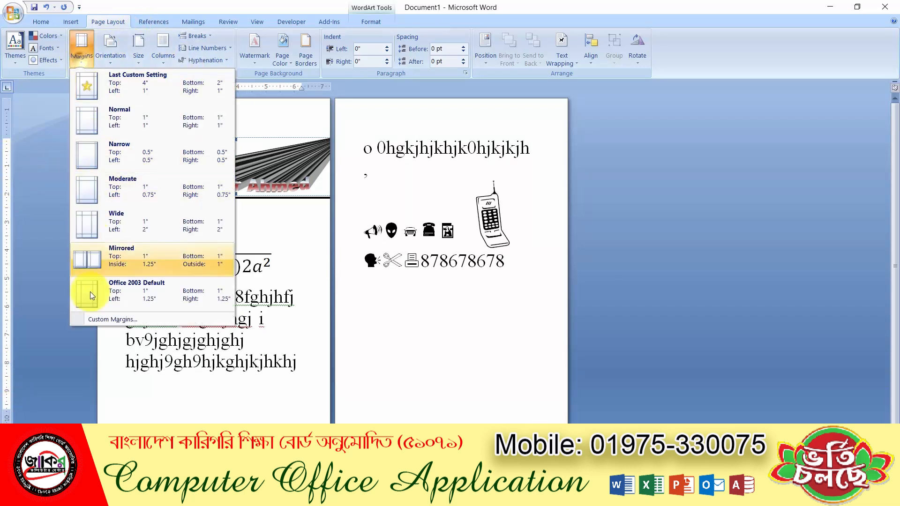
pyautogui.click(87, 319)
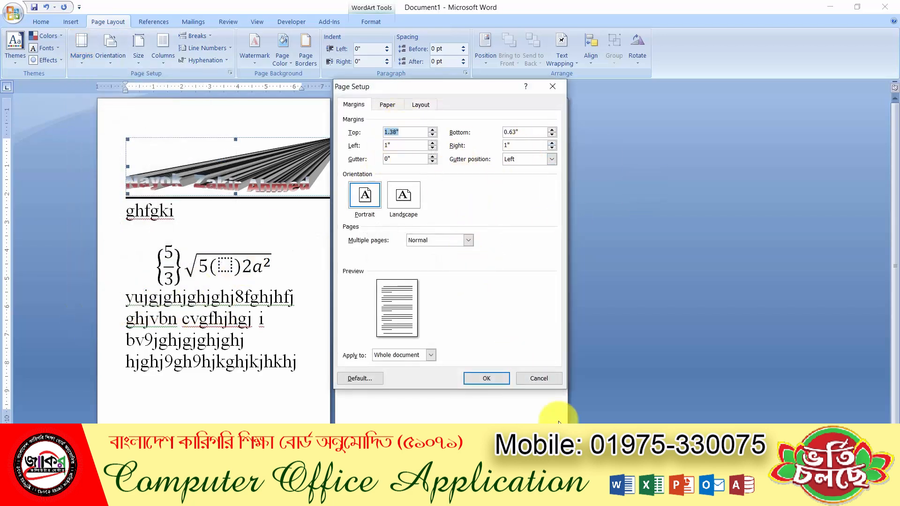
pyautogui.click(533, 375)
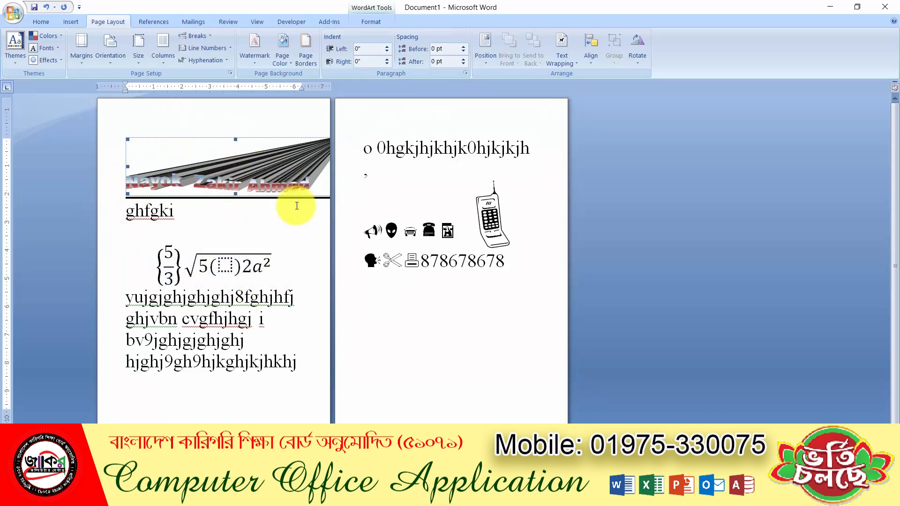
pyautogui.click(118, 59)
pyautogui.click(445, 231)
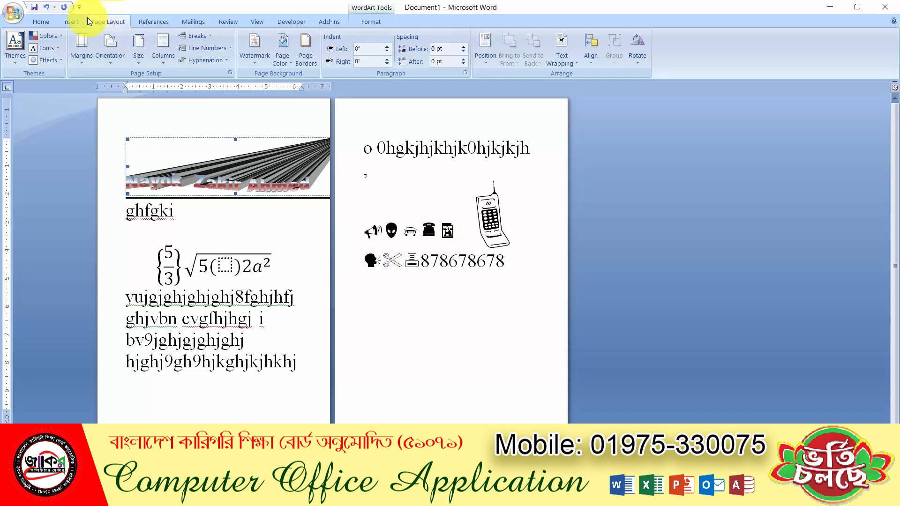
pyautogui.click(73, 22)
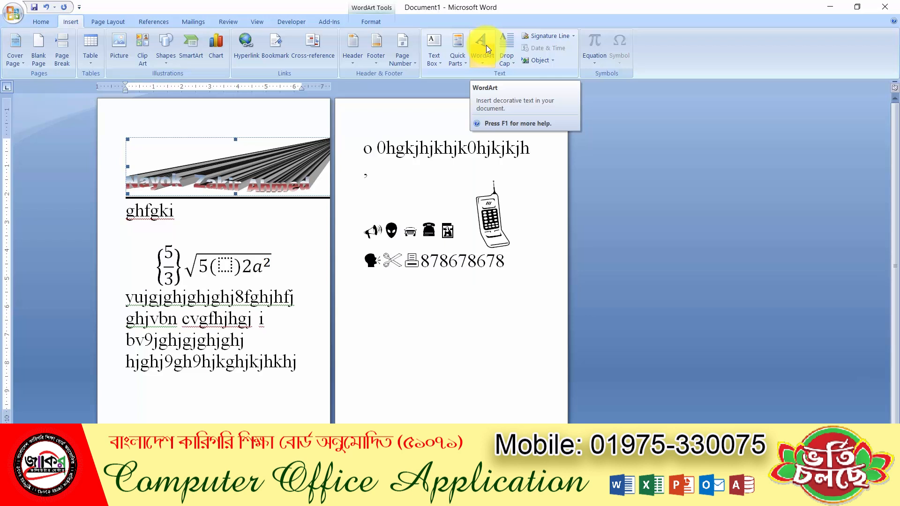
pyautogui.click(471, 182)
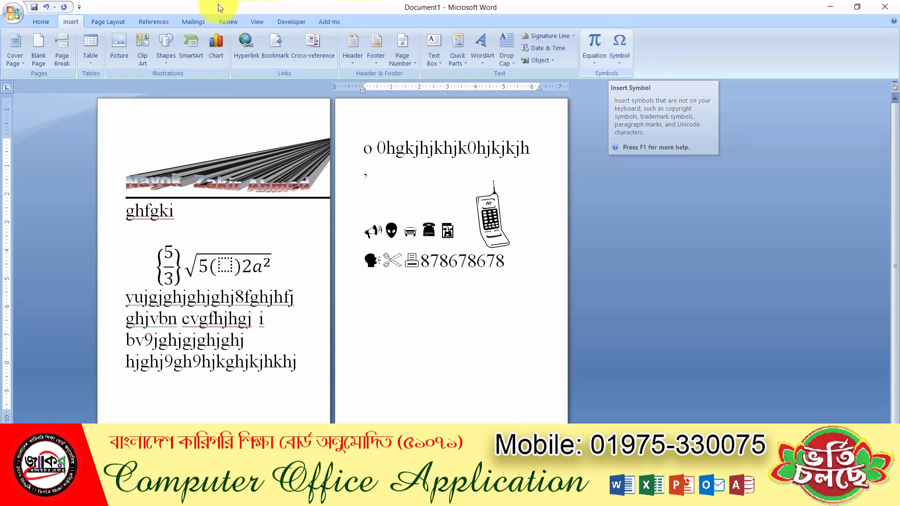
pyautogui.click(113, 23)
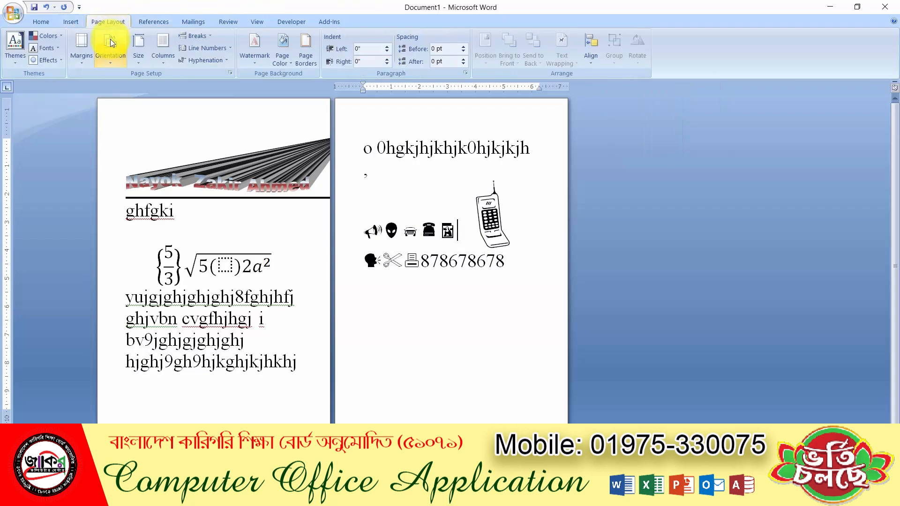
pyautogui.click(143, 56)
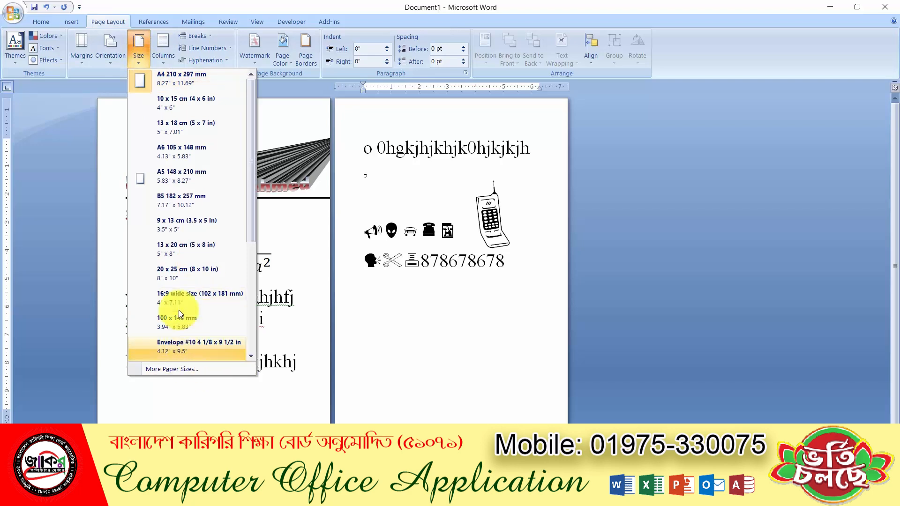
pyautogui.click(138, 58)
pyautogui.click(87, 59)
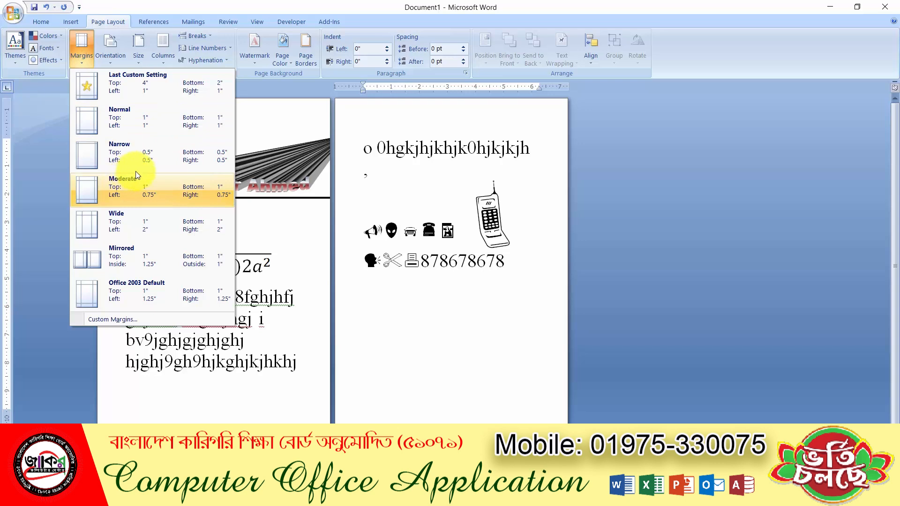
pyautogui.click(112, 58)
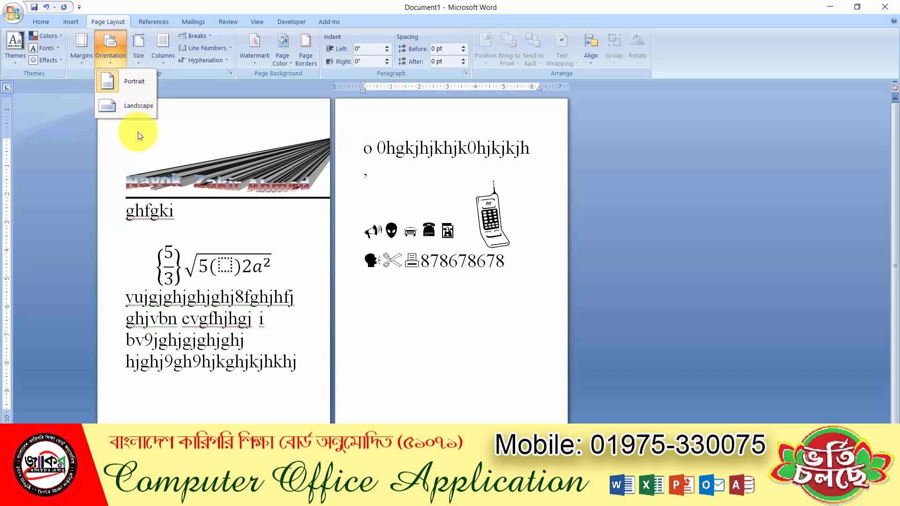
pyautogui.click(287, 240)
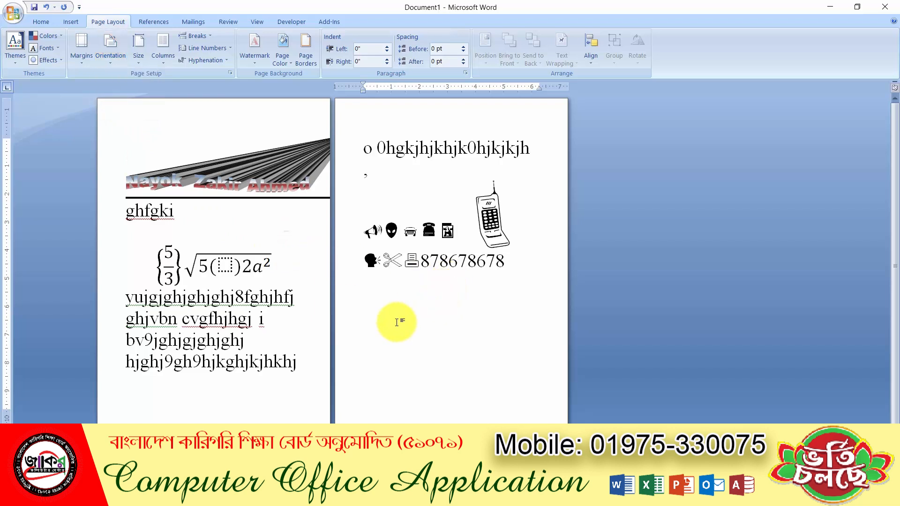
pyautogui.click(254, 334)
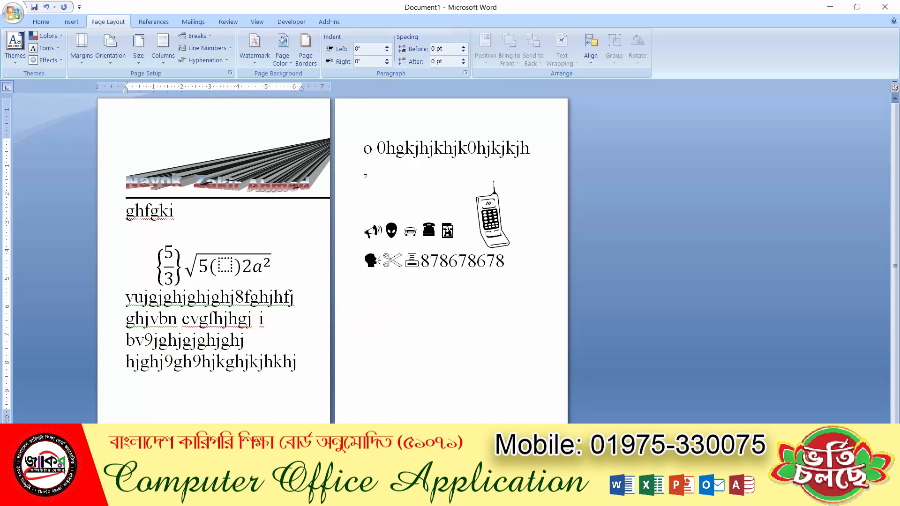
pyautogui.press('F10')
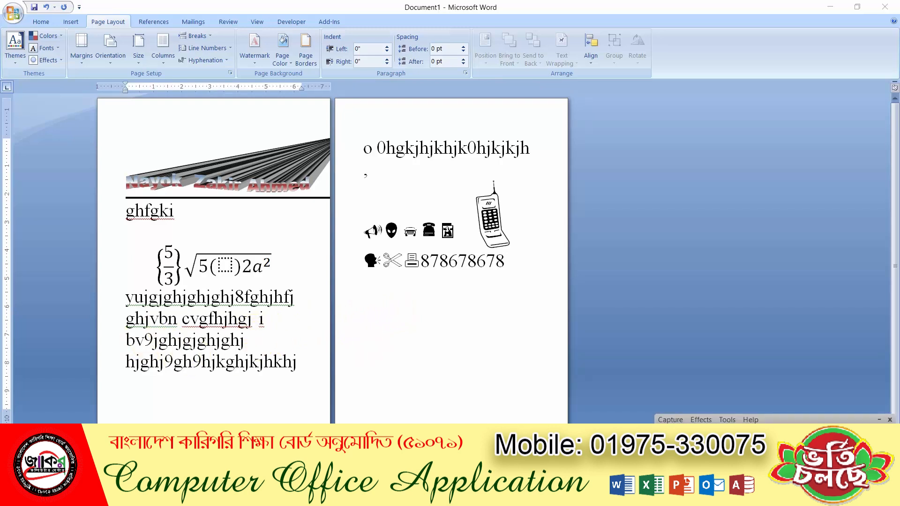